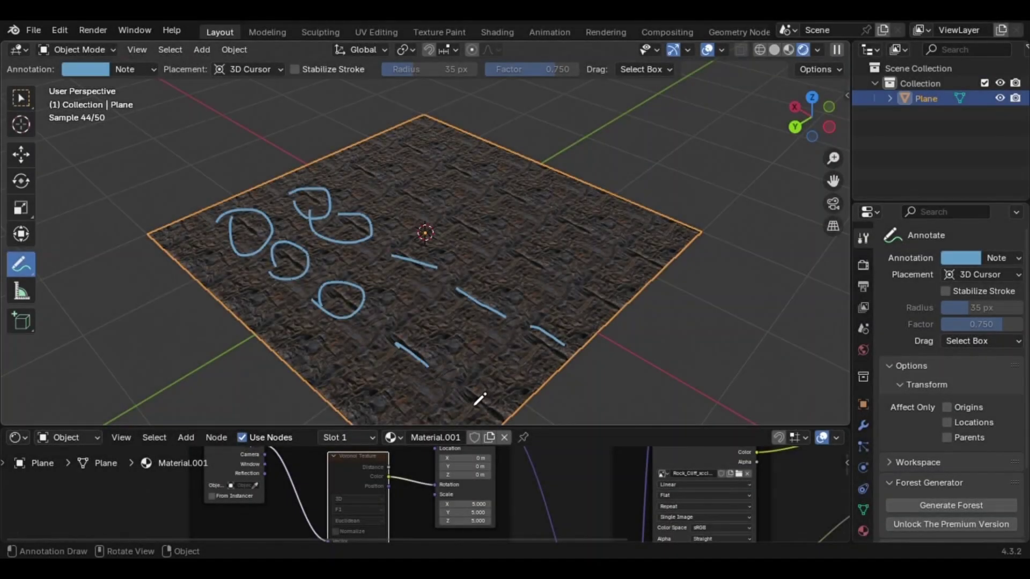
# Annotate one more repeating streak near the plane's front corner, and unmute the Voronoi Texture node to compare the surface without overlays.
pyautogui.moveTo(474, 394); pyautogui.dragTo(502, 424)
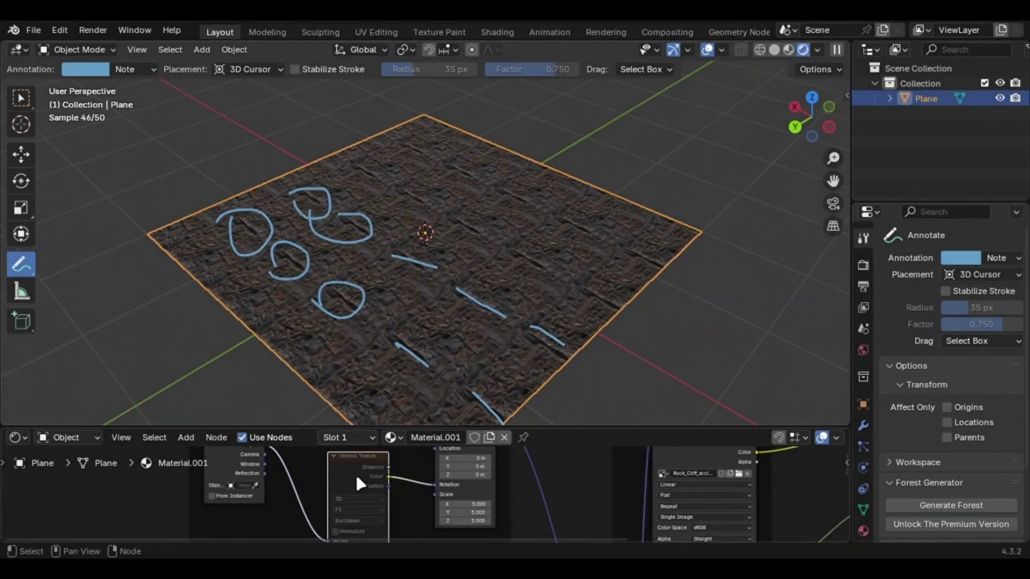
pyautogui.press('m')
pyautogui.click(707, 50)
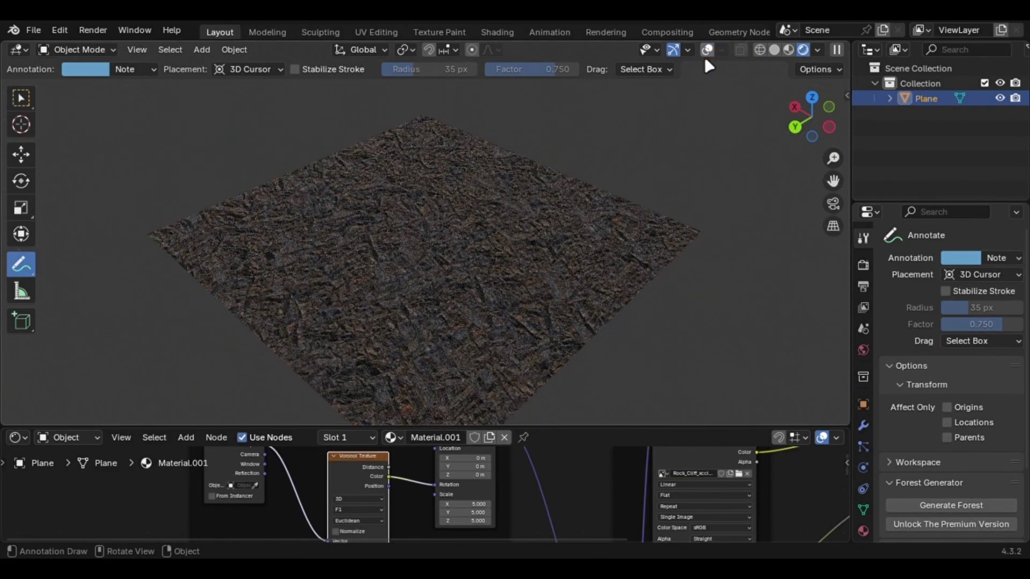
pyautogui.click(705, 58)
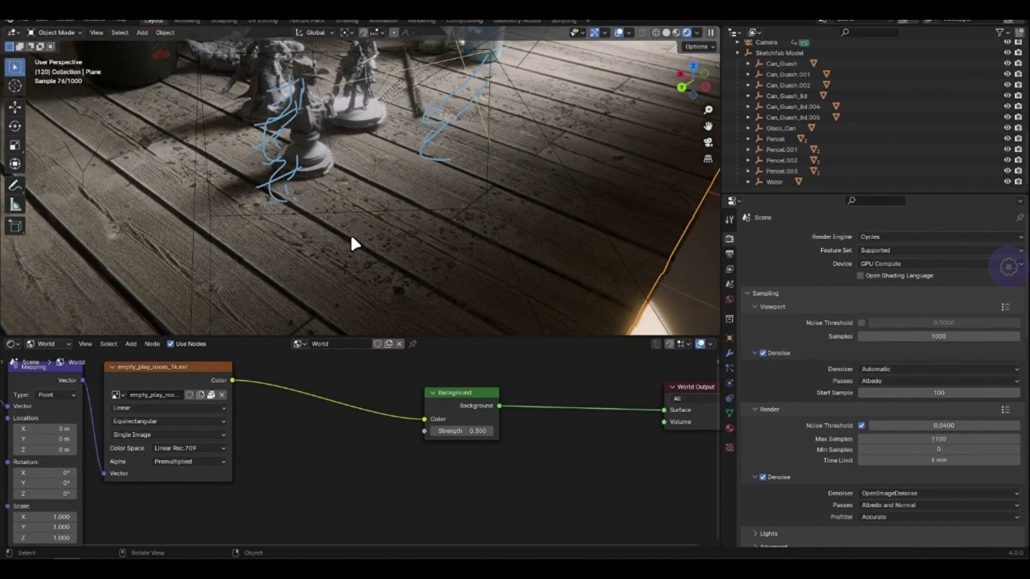
pyautogui.click(352, 239)
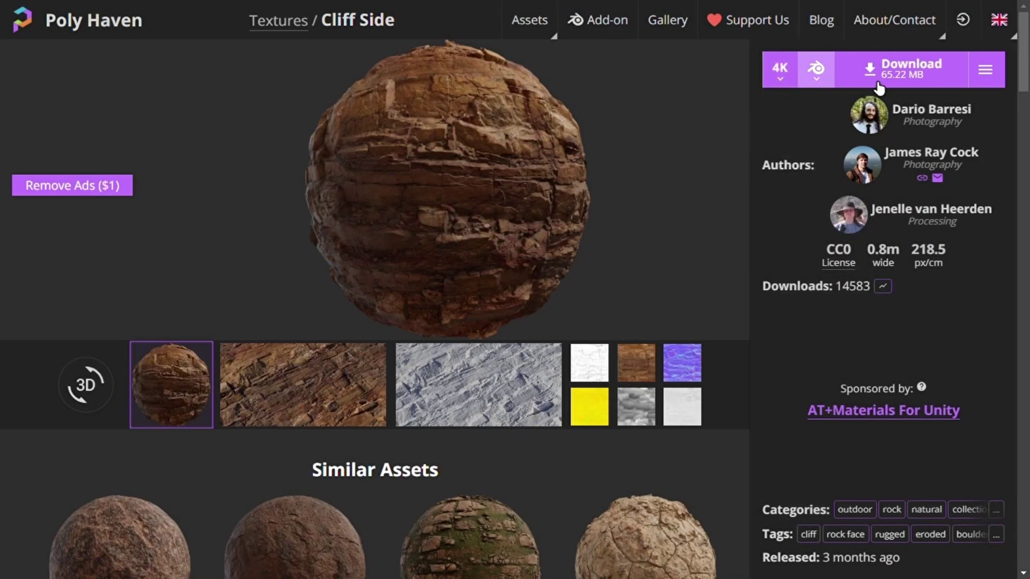
# Show the Cliff Side texture's individual map downloads and set the download format to ZIP.
pyautogui.click(986, 69)
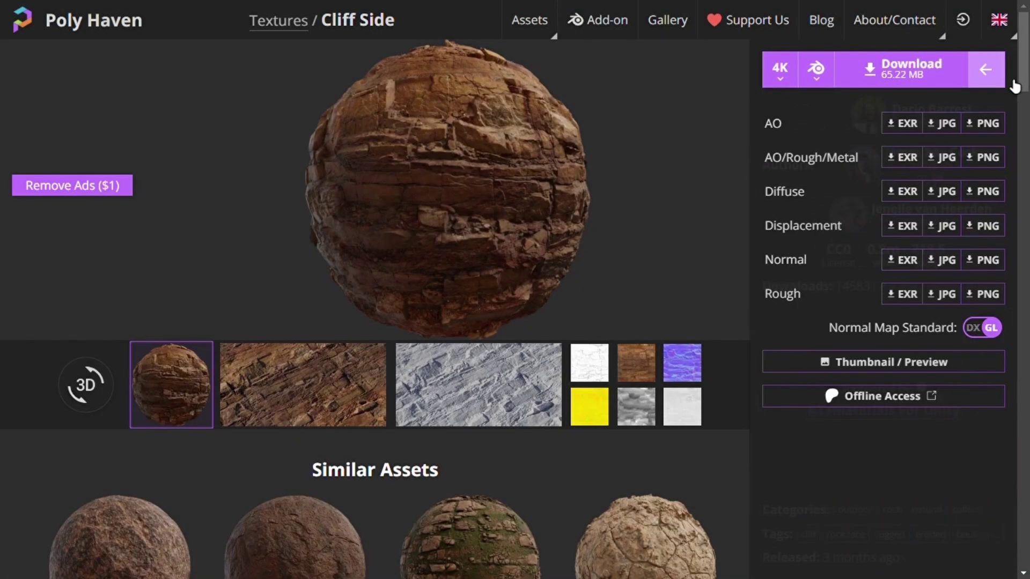
pyautogui.click(801, 84)
pyautogui.click(816, 69)
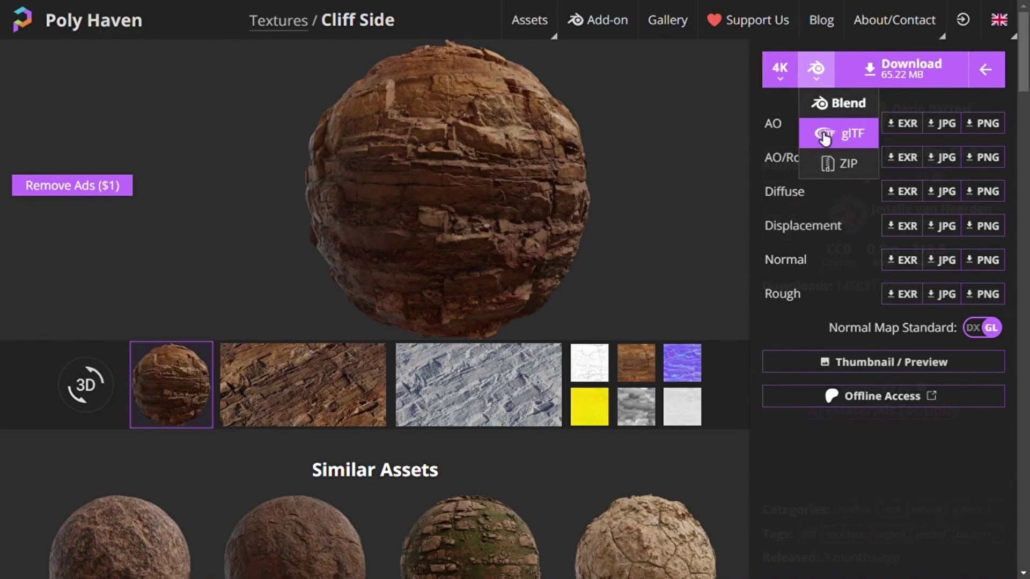
pyautogui.click(827, 163)
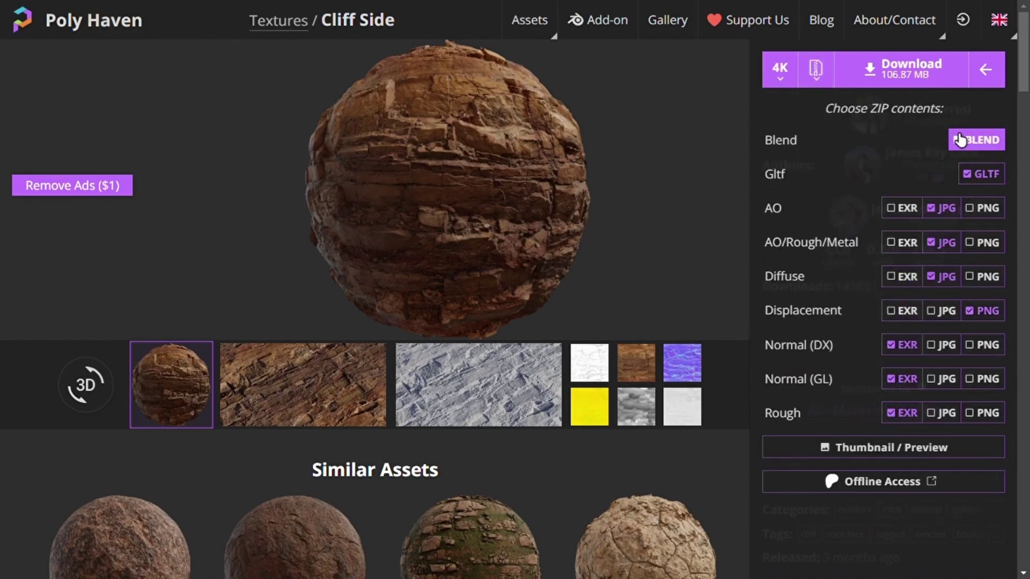
# Examine the Cliff Side texture's diffuse, normal, displacement and roughness maps in the preview.
pyautogui.scroll(-3, 487, 227)
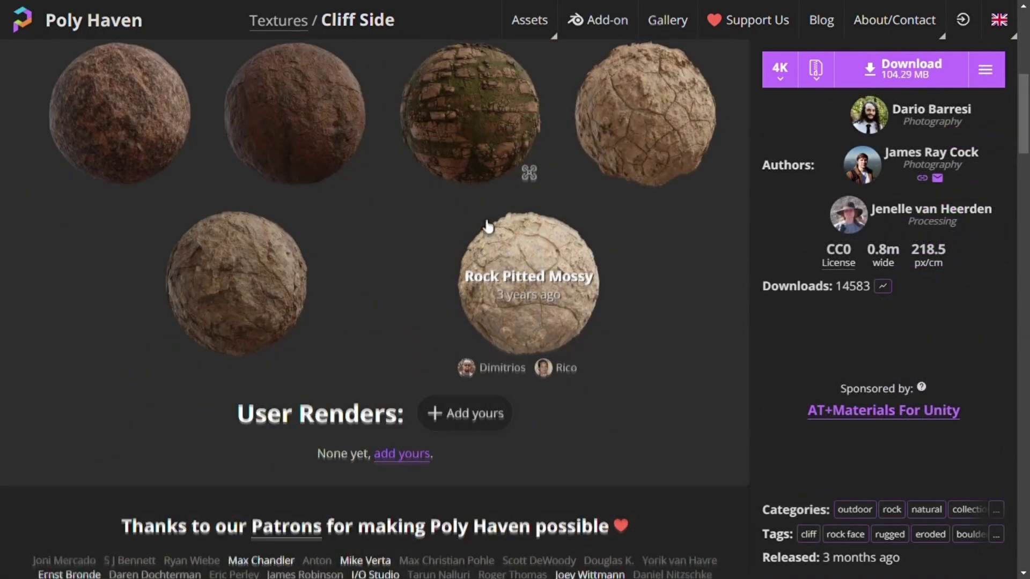
pyautogui.scroll(8, 486, 222)
pyautogui.moveTo(483, 229); pyautogui.dragTo(387, 155)
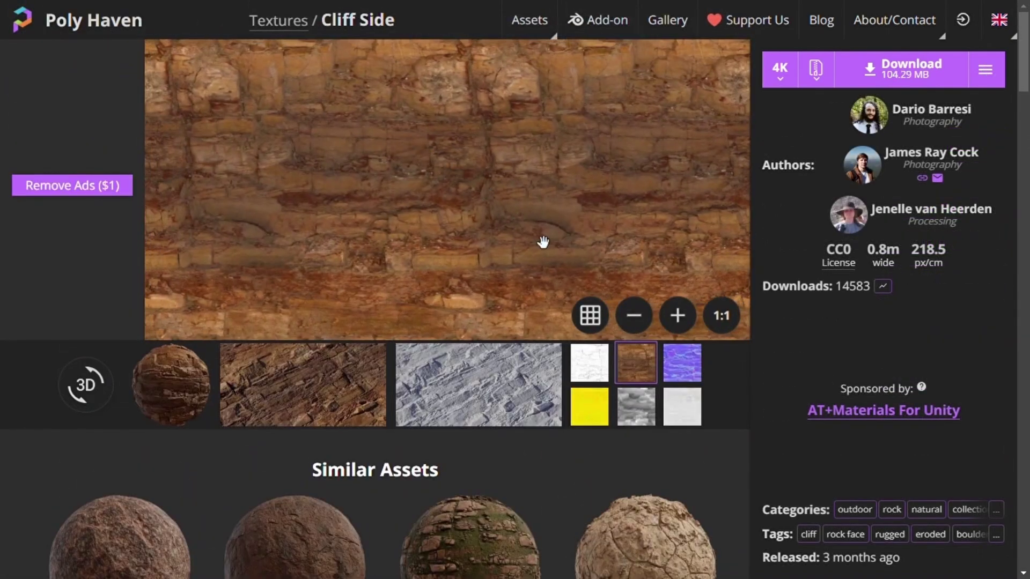
pyautogui.click(682, 362)
pyautogui.scroll(5, 418, 202)
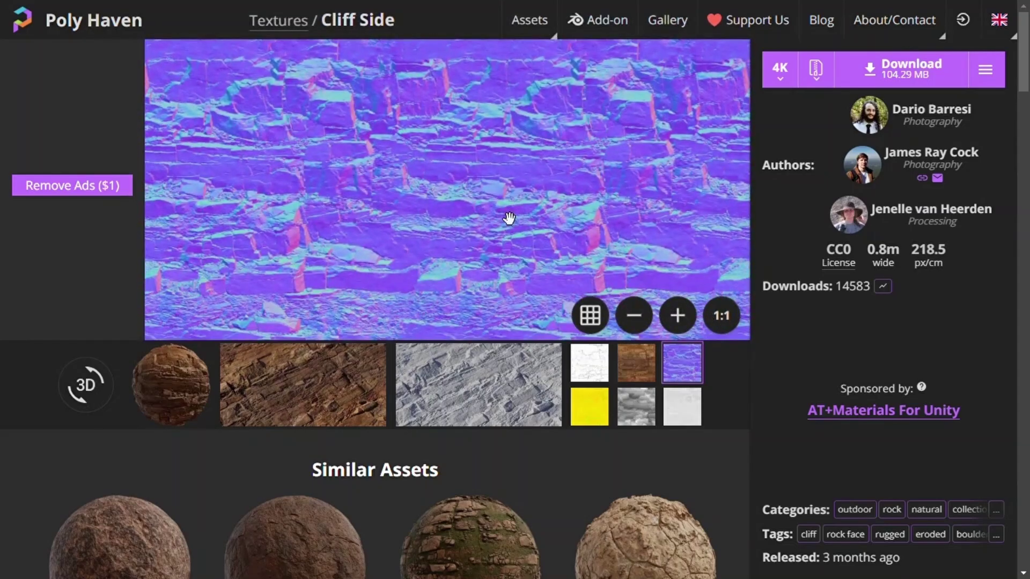
pyautogui.moveTo(506, 218); pyautogui.dragTo(478, 200)
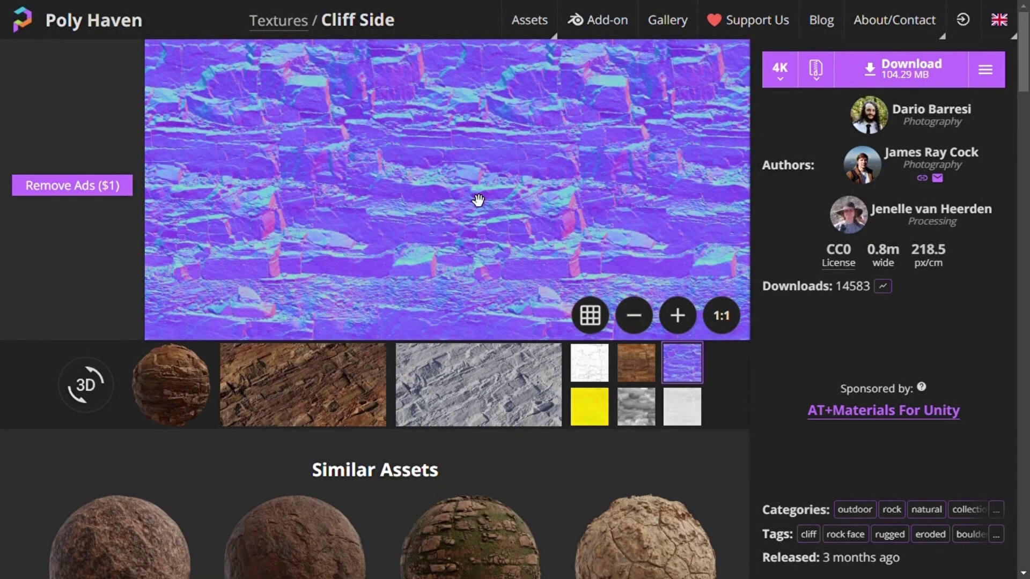
pyautogui.click(633, 405)
pyautogui.click(680, 410)
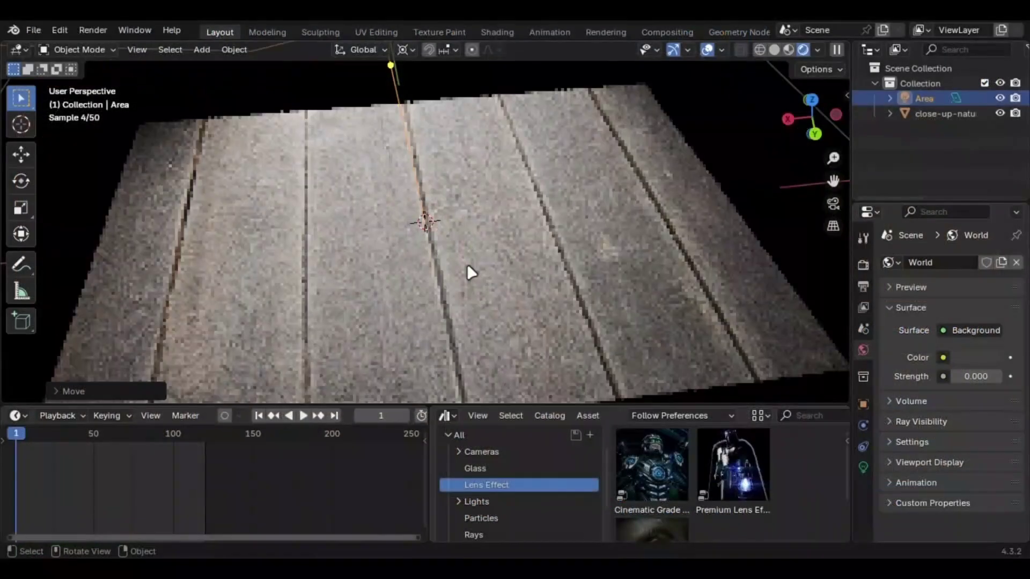
# Inspect the wood plank plane's surface up close from a lower angle and toggle the viewport overlays.
pyautogui.scroll(5, 467, 264)
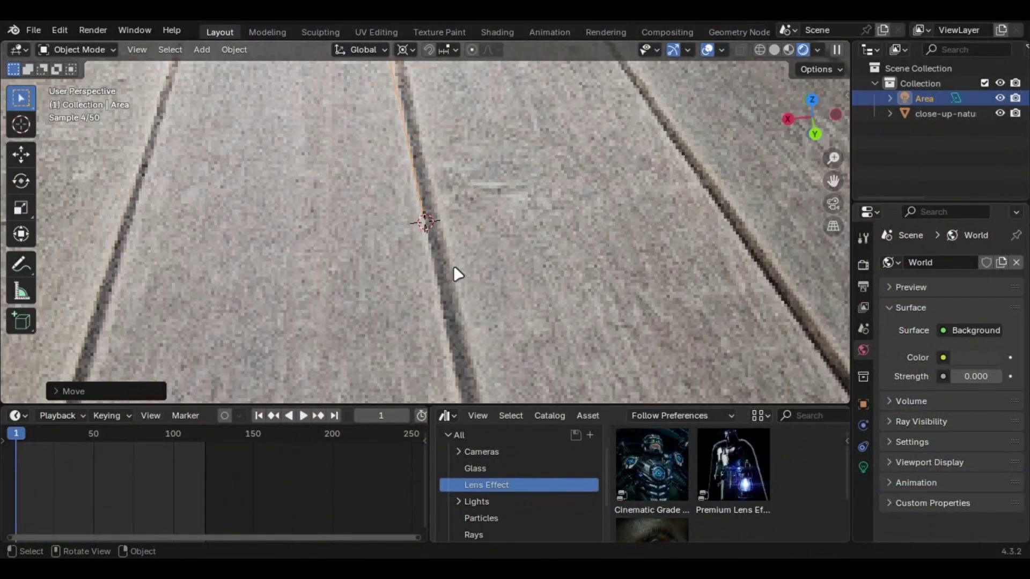
pyautogui.moveTo(434, 273); pyautogui.dragTo(710, 62, button='middle')
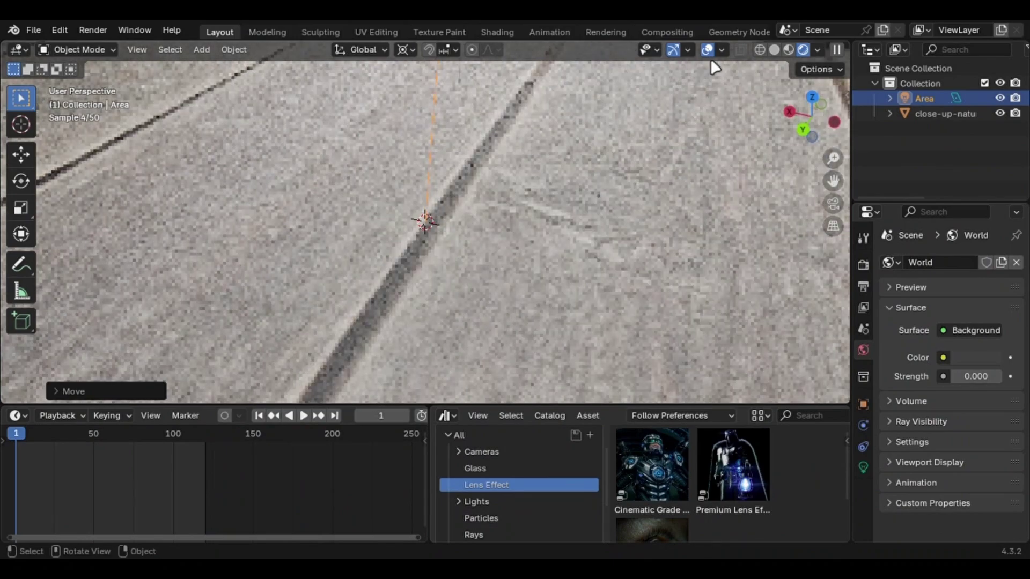
pyautogui.click(705, 54)
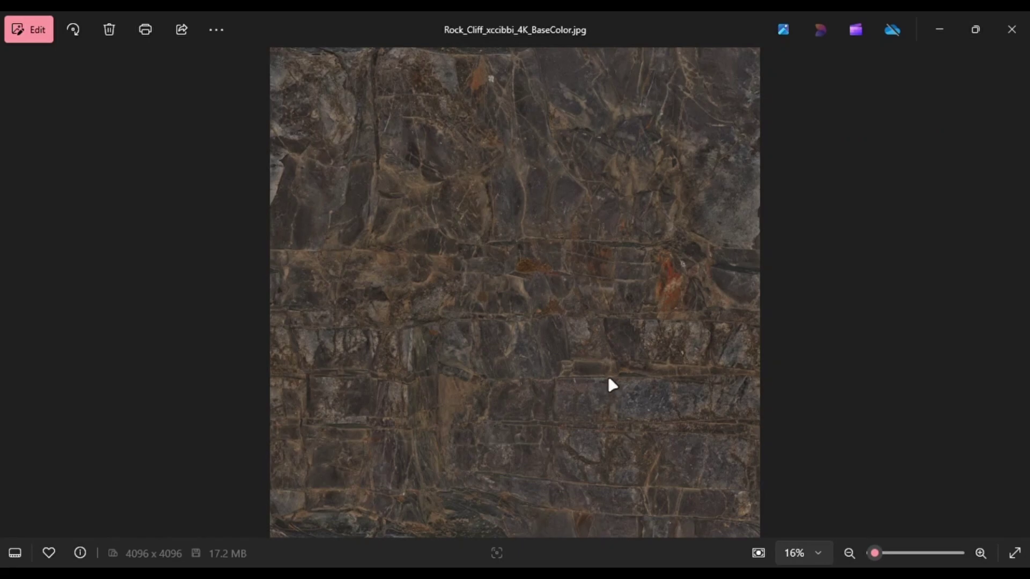
# Examine the fine detail of the Rock_Cliff_xccibbi_4K base color and roughness images.
pyautogui.scroll(5, 438, 313)
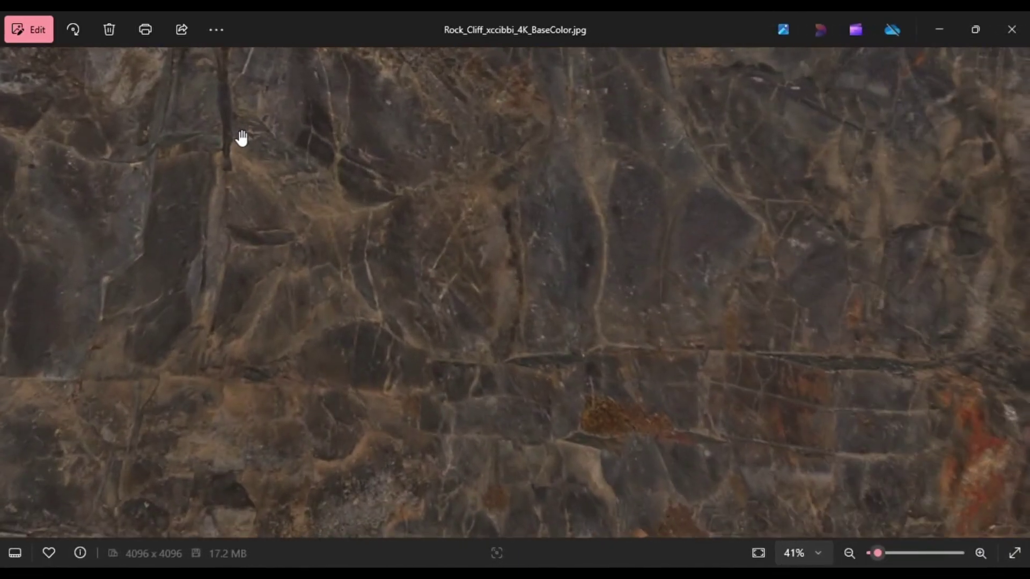
pyautogui.scroll(-4, 424, 326)
pyautogui.scroll(2, 515, 385)
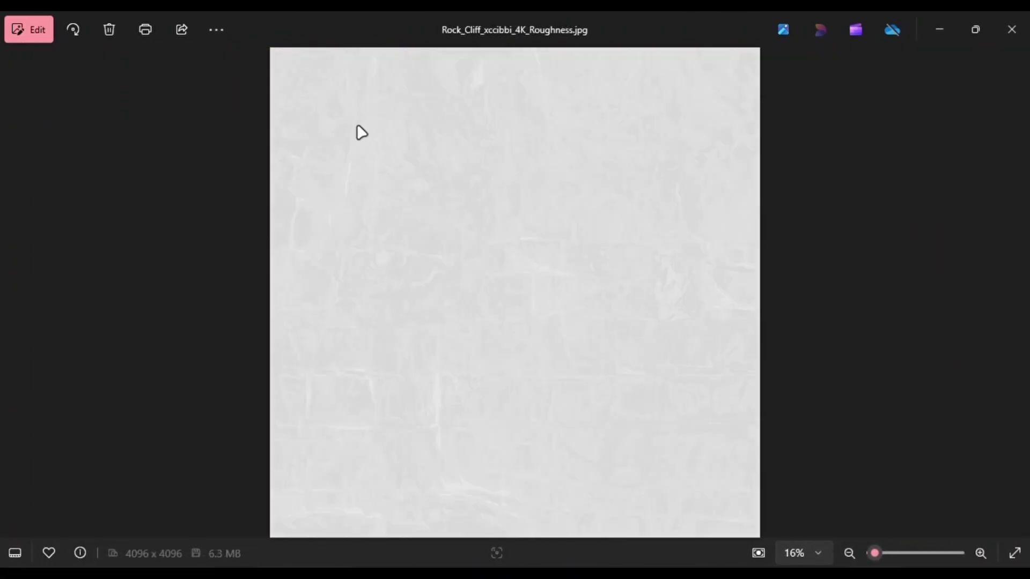
pyautogui.scroll(7, 359, 131)
pyautogui.scroll(8, 499, 204)
pyautogui.scroll(-10, 507, 201)
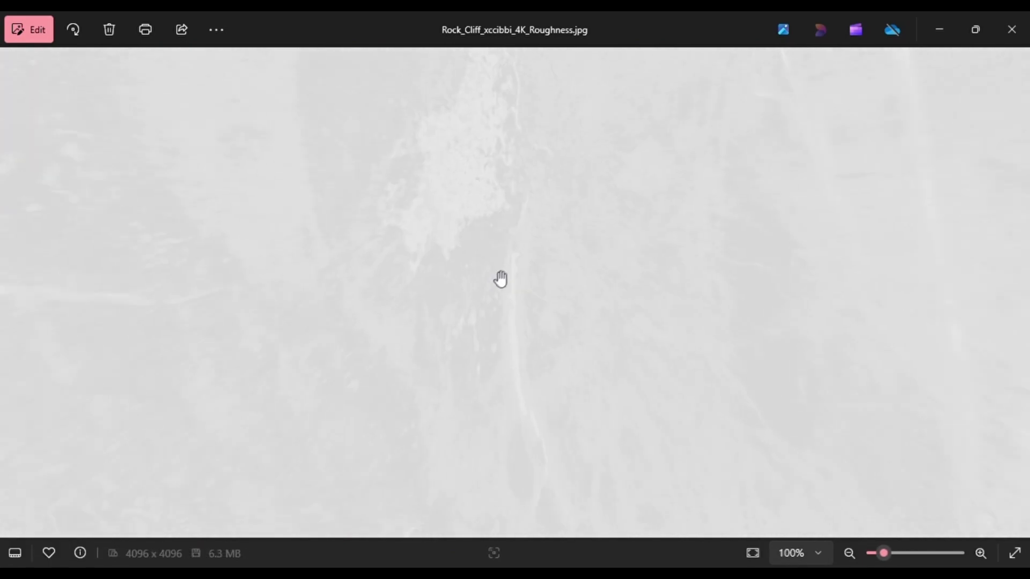
# Examine the Rock_Cliff_xccibbi_4K normal and displacement images up close.
pyautogui.press('Right')
pyautogui.press('Right')
pyautogui.press('Left')
pyautogui.scroll(1, 486, 240)
pyautogui.scroll(8, 486, 240)
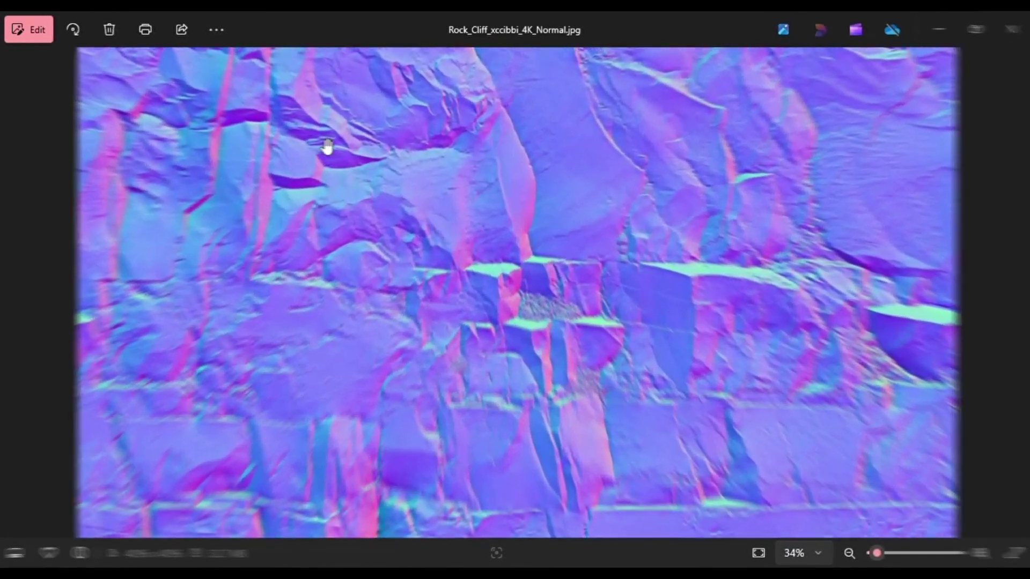
pyautogui.scroll(-6, 456, 246)
pyautogui.press('Right')
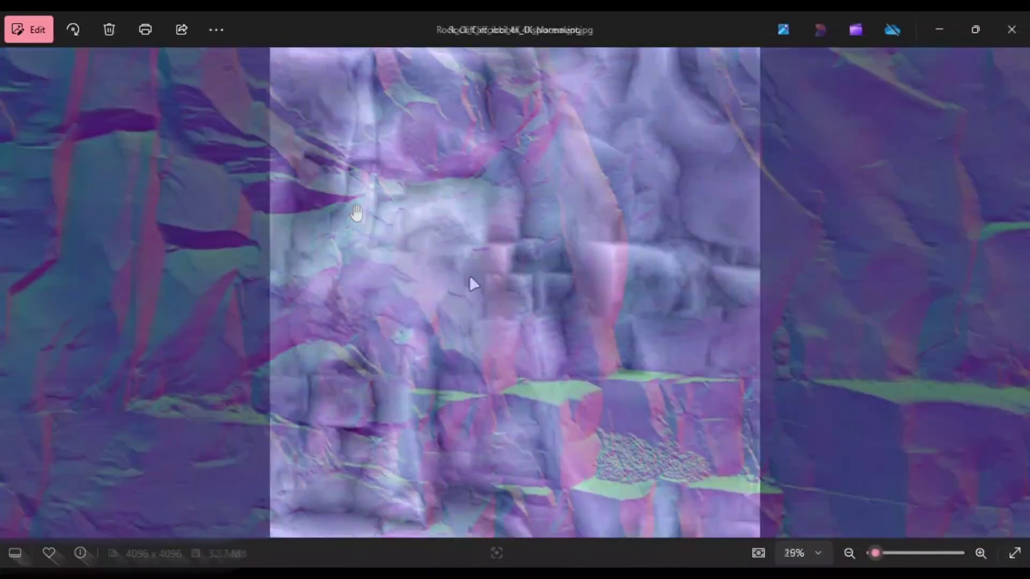
pyautogui.scroll(5, 379, 177)
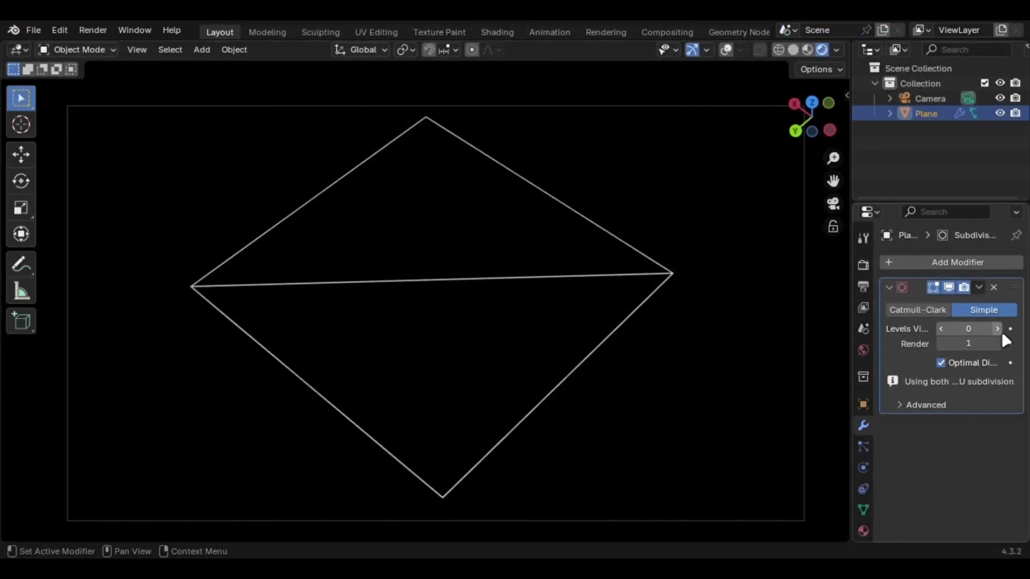
# Raise the viewport level of the plane's Simple Subdivision modifier by several steps.
pyautogui.click(1002, 330)
pyautogui.click(1003, 329)
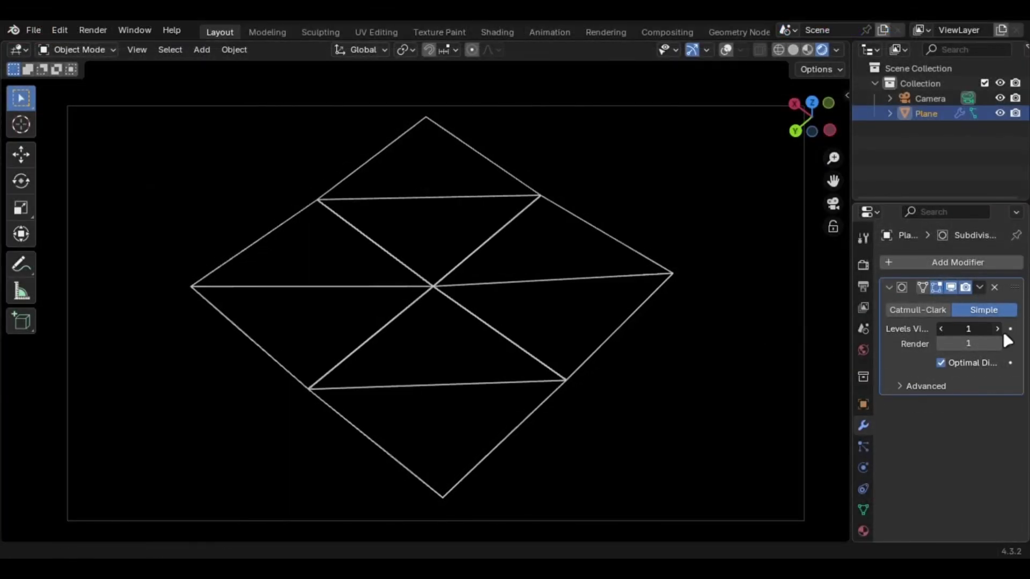
pyautogui.click(1002, 330)
pyautogui.click(1003, 330)
pyautogui.click(1003, 330)
pyautogui.click(1002, 330)
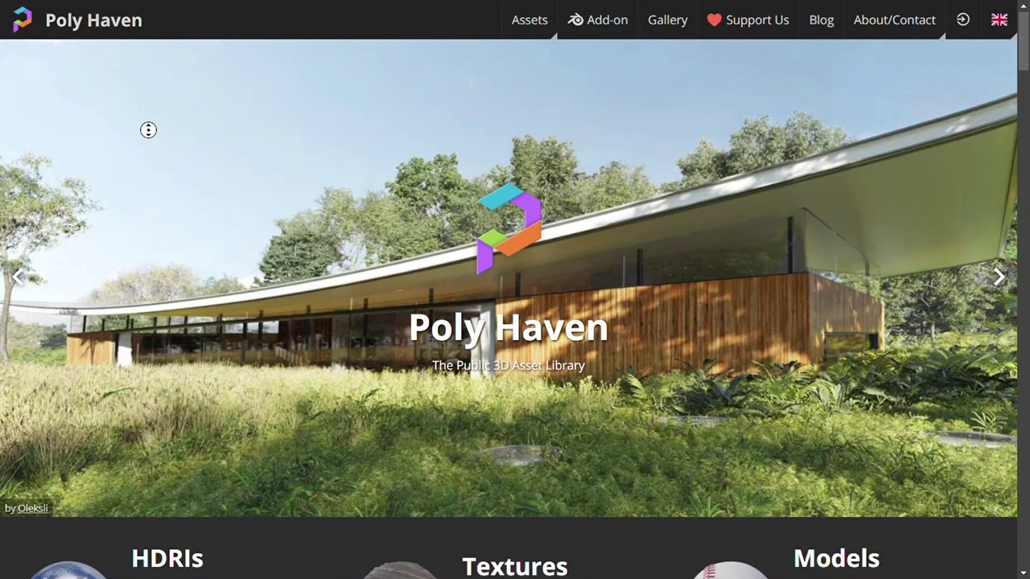
# Look over the Poly Haven and ambientCG home pages as sources of free textures.
pyautogui.scroll(-5, 148, 130)
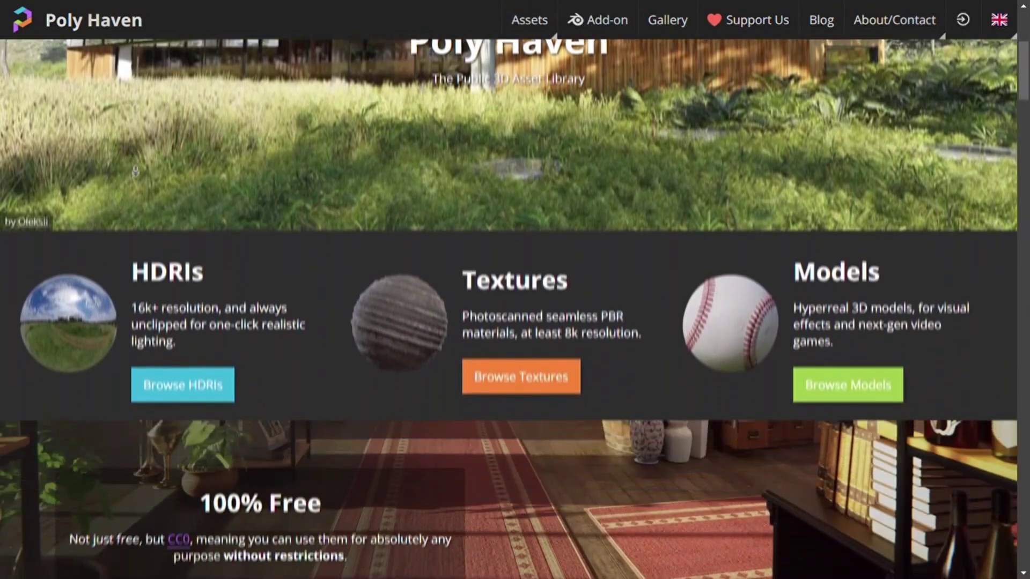
pyautogui.scroll(-3, 136, 172)
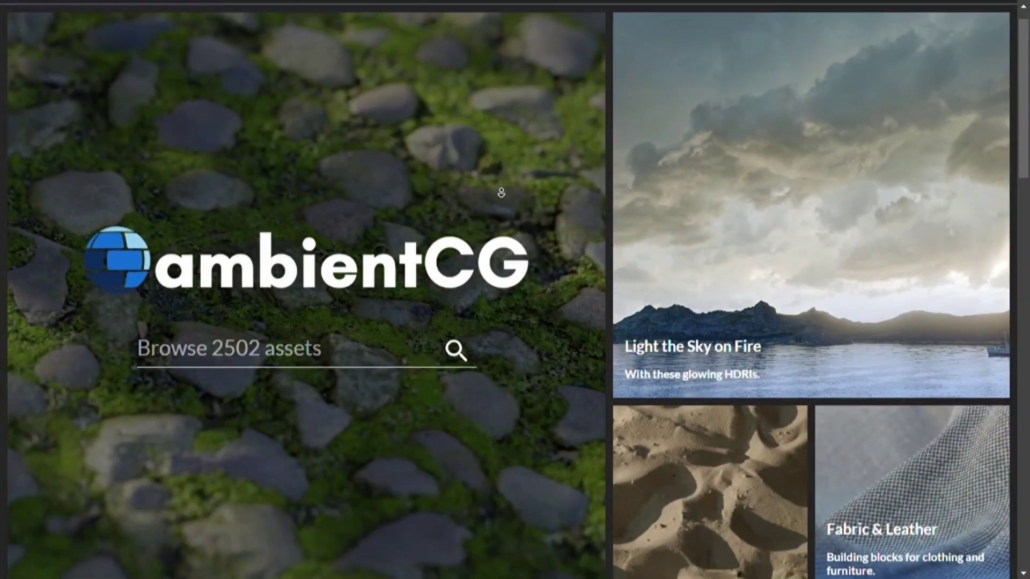
pyautogui.scroll(-5, 481, 223)
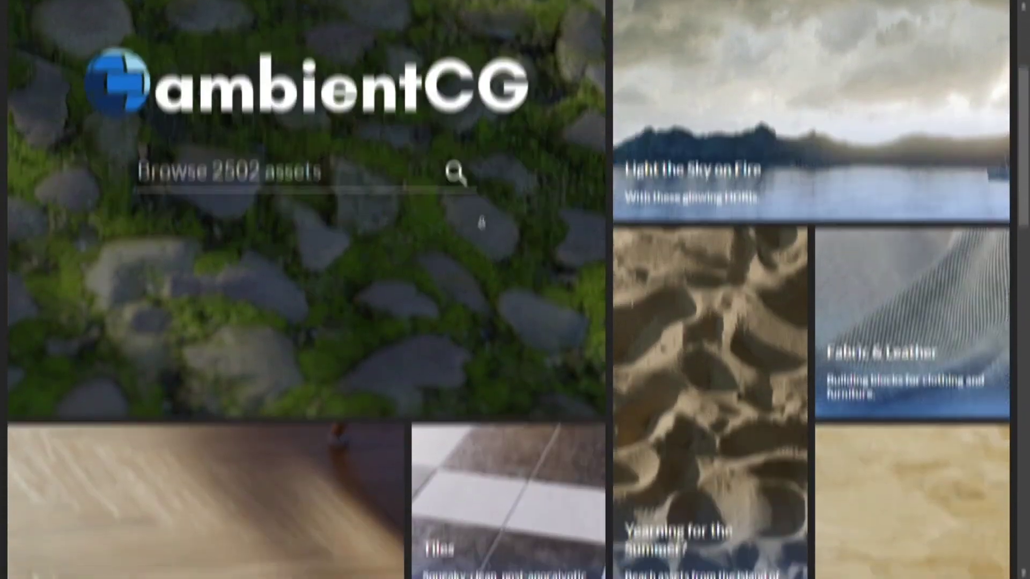
pyautogui.scroll(-3, 482, 223)
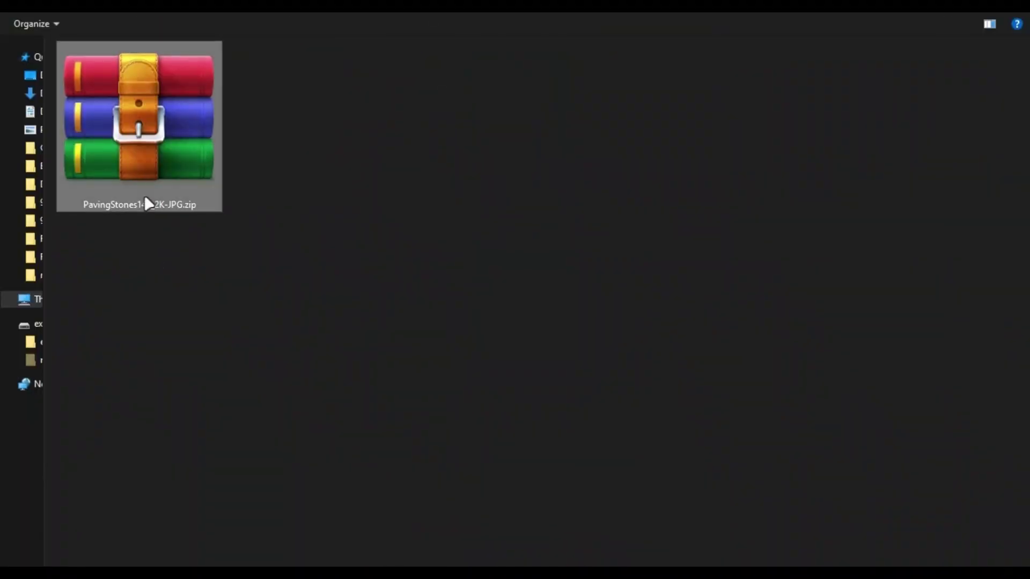
# Extract PavingStones142_2K-JPG.zip into a folder of the same name and open the result.
pyautogui.rightClick(149, 202)
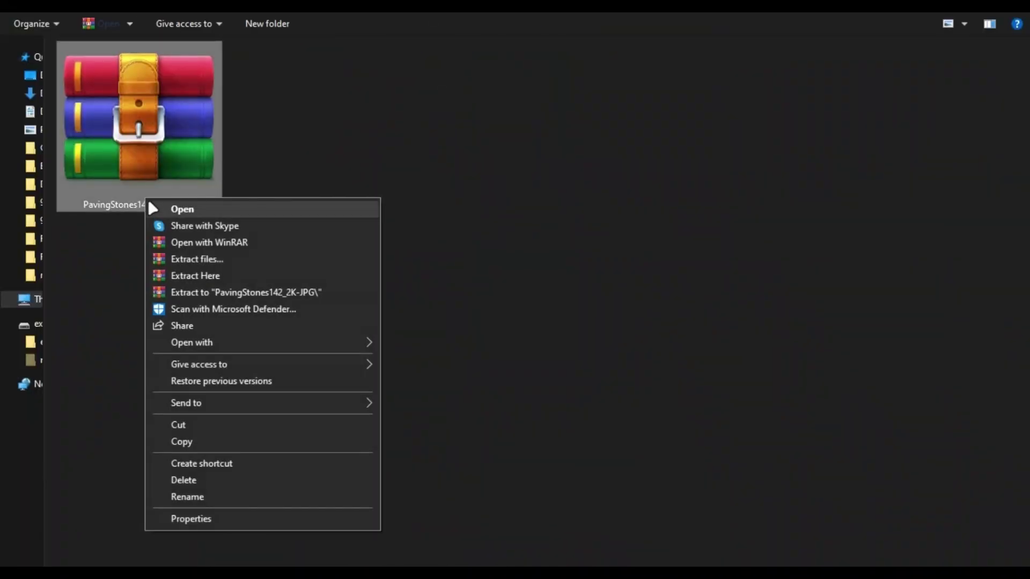
pyautogui.click(179, 293)
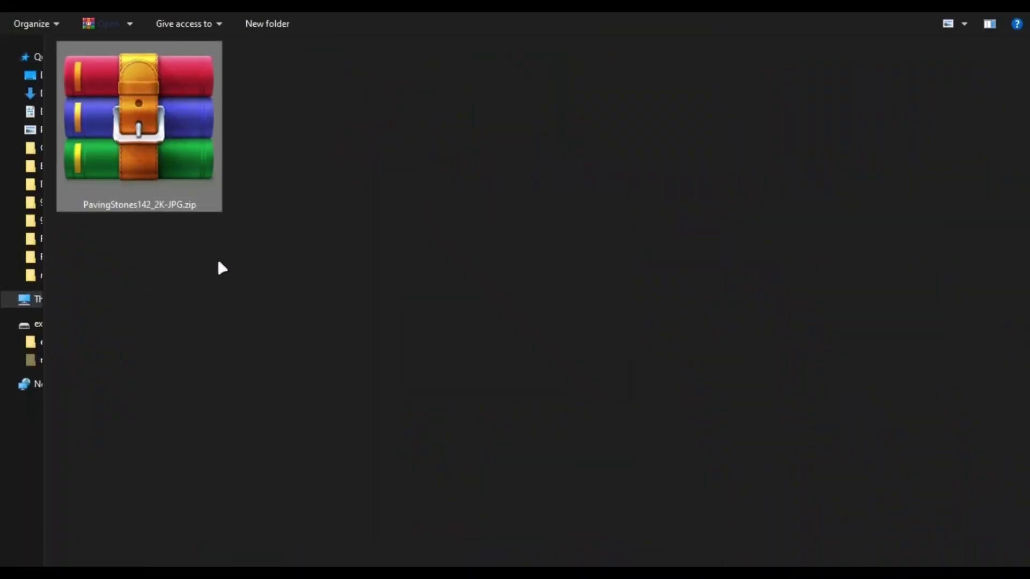
pyautogui.doubleClick(190, 208)
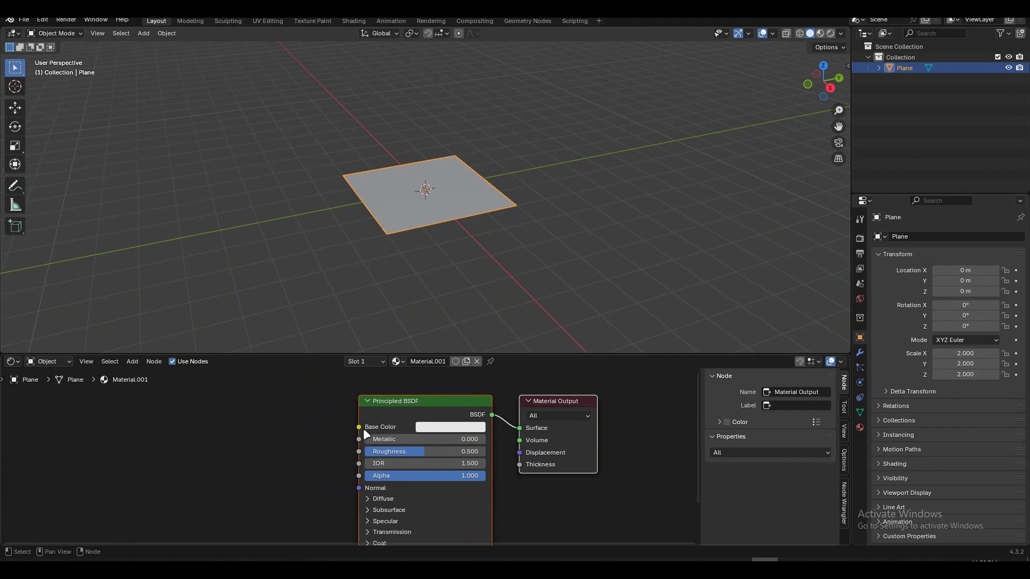
# Add an Image Texture node with its Color output connected to the Principled BSDF's Base Color.
pyautogui.moveTo(360, 428); pyautogui.dragTo(210, 442)
pyautogui.write('im')
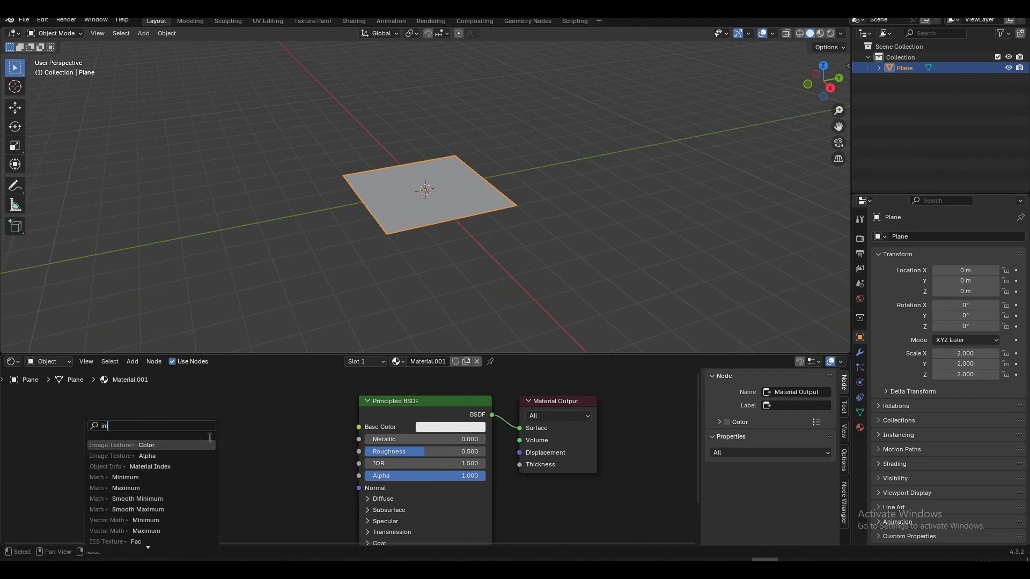
pyautogui.press('Return')
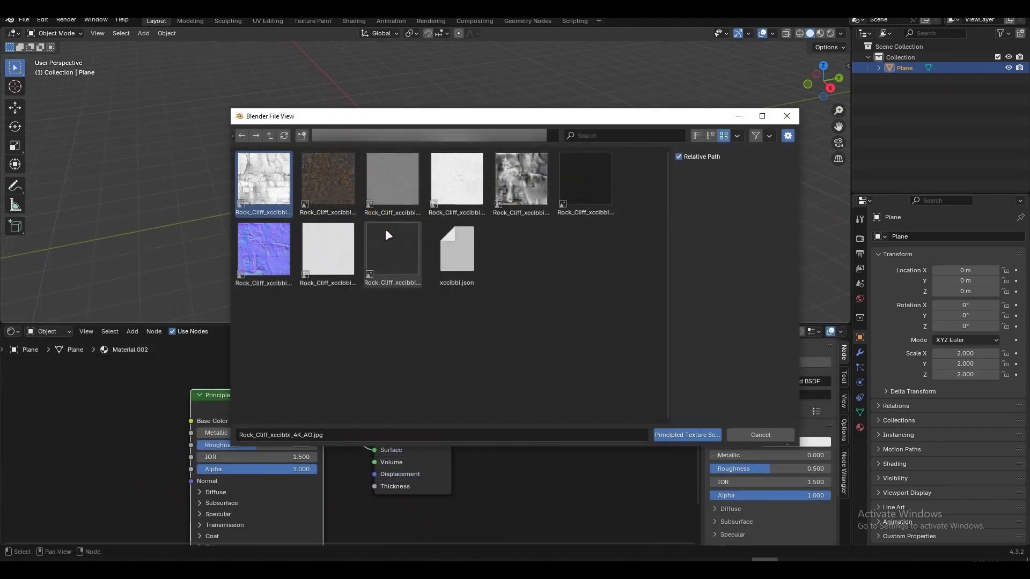
# Load all Rock_Cliff maps with Principled Texture Setup, and maximize the node editor with its sidebar hidden to show the whole network.
pyautogui.press('a')
pyautogui.press('Return')
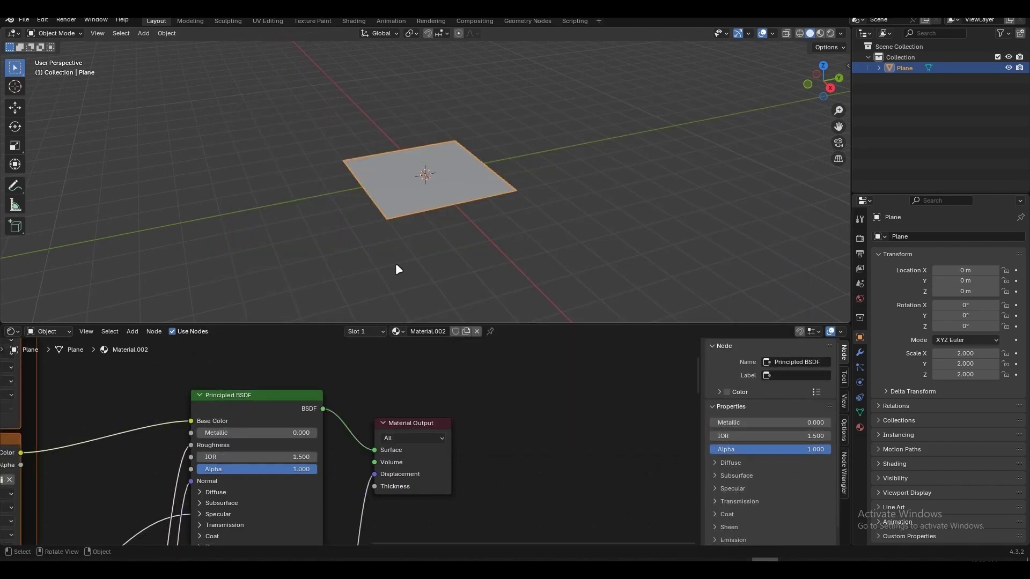
pyautogui.scroll(-10, 343, 440)
pyautogui.hotkey('ctrl', 'space')
pyautogui.moveTo(436, 383); pyautogui.dragTo(475, 365, button='middle')
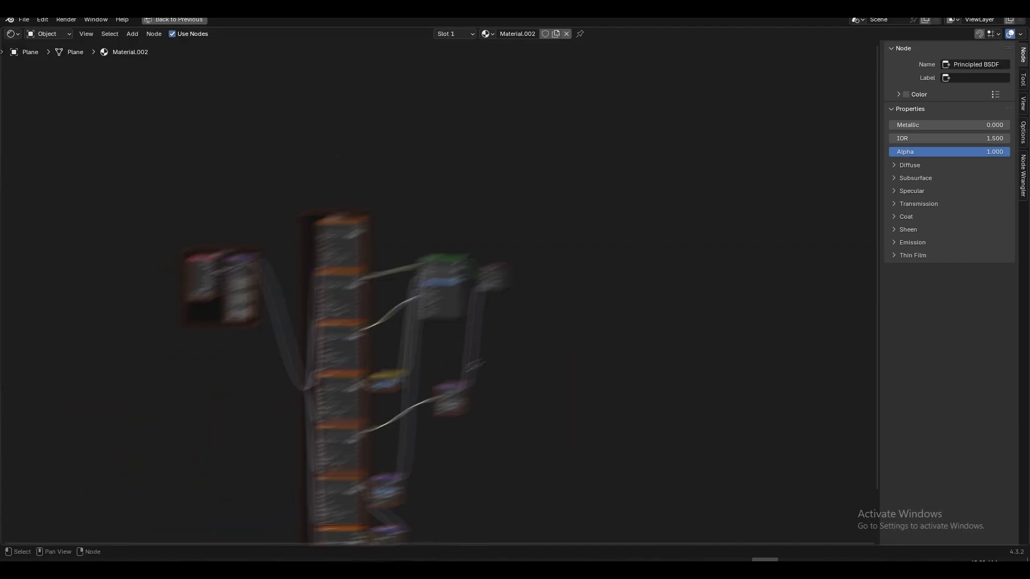
pyautogui.press('n')
pyautogui.scroll(2, 693, 279)
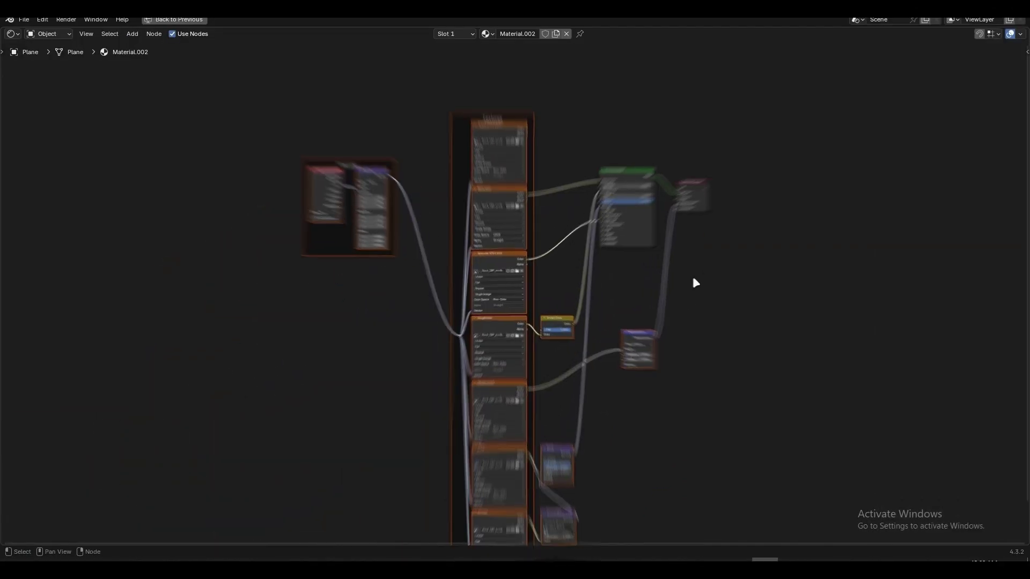
# Restore the normal layout from the maximized node editor and open the Preferences window.
pyautogui.scroll(3, 644, 221)
pyautogui.hotkey('ctrl', 'space')
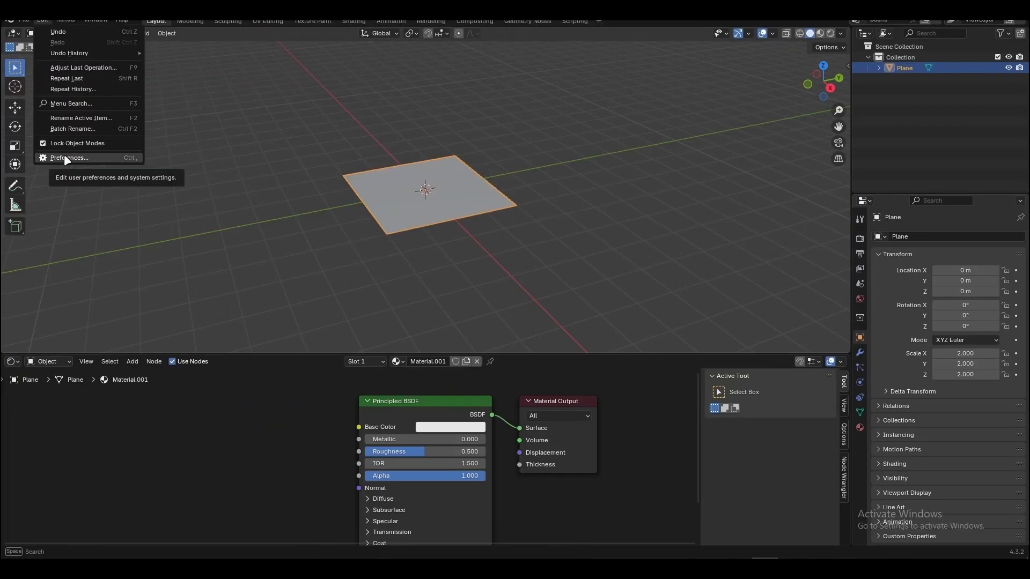
pyautogui.click(65, 157)
pyautogui.click(344, 26)
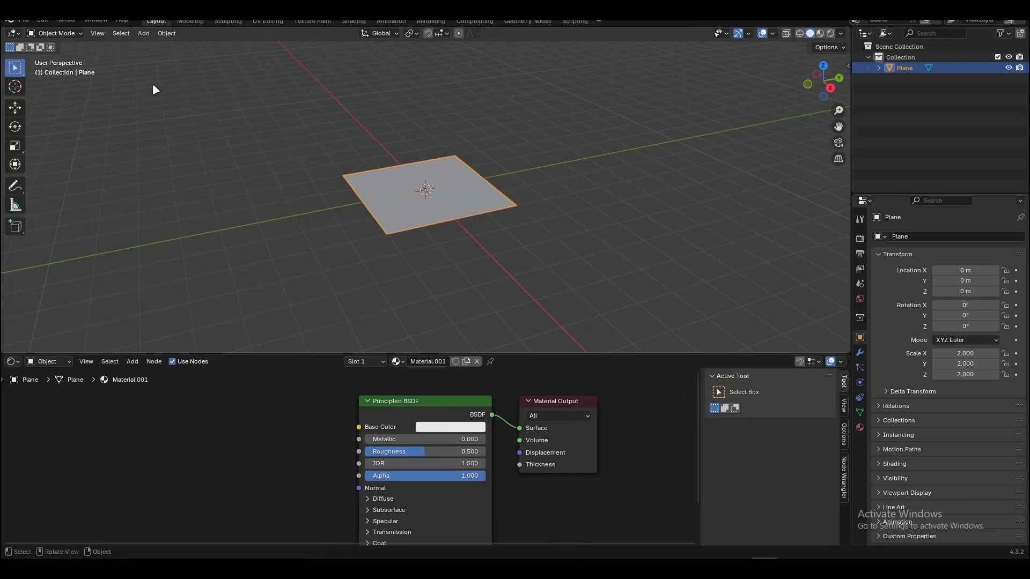
pyautogui.click(42, 20)
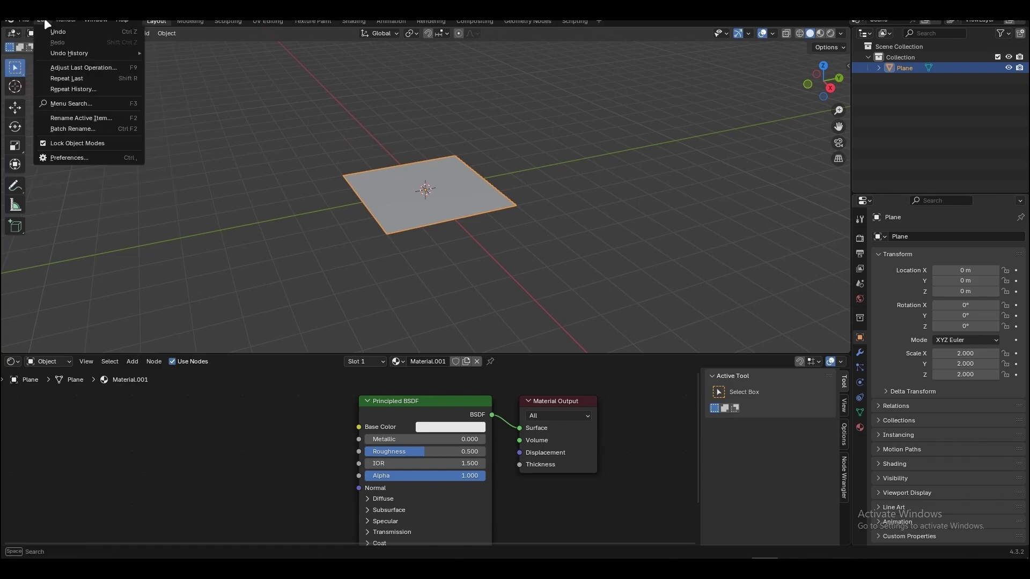
pyautogui.click(60, 159)
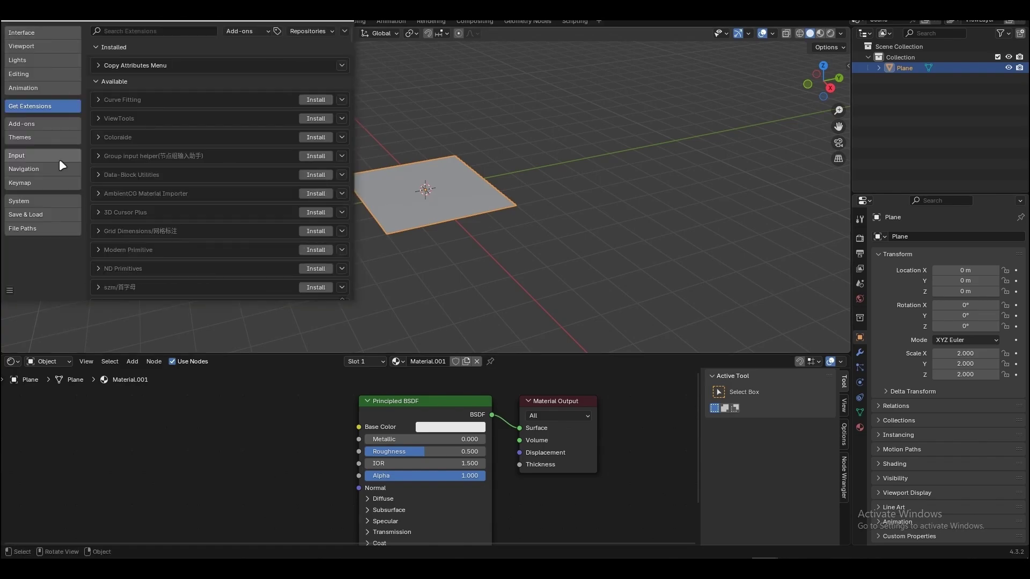
# Search the add-ons for "node", expand the Node Wrangler entry, and save the preferences.
pyautogui.click(54, 125)
pyautogui.click(135, 32)
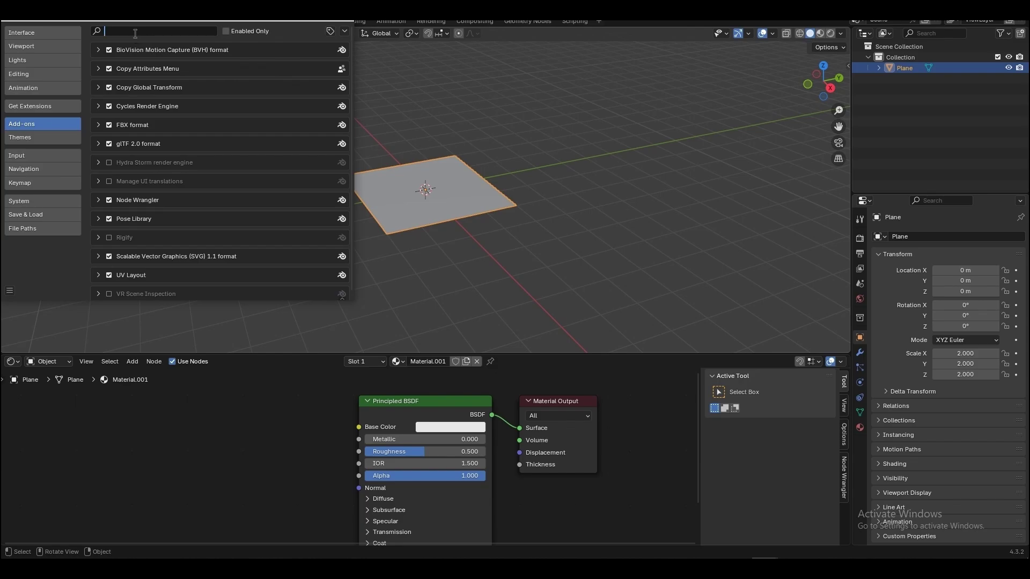
pyautogui.write('node')
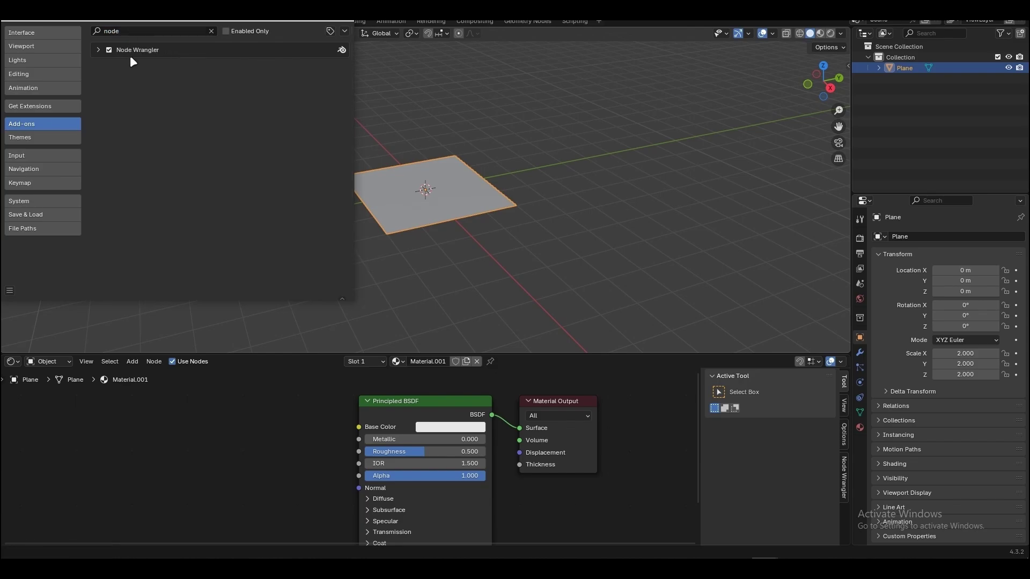
pyautogui.click(98, 50)
pyautogui.click(8, 292)
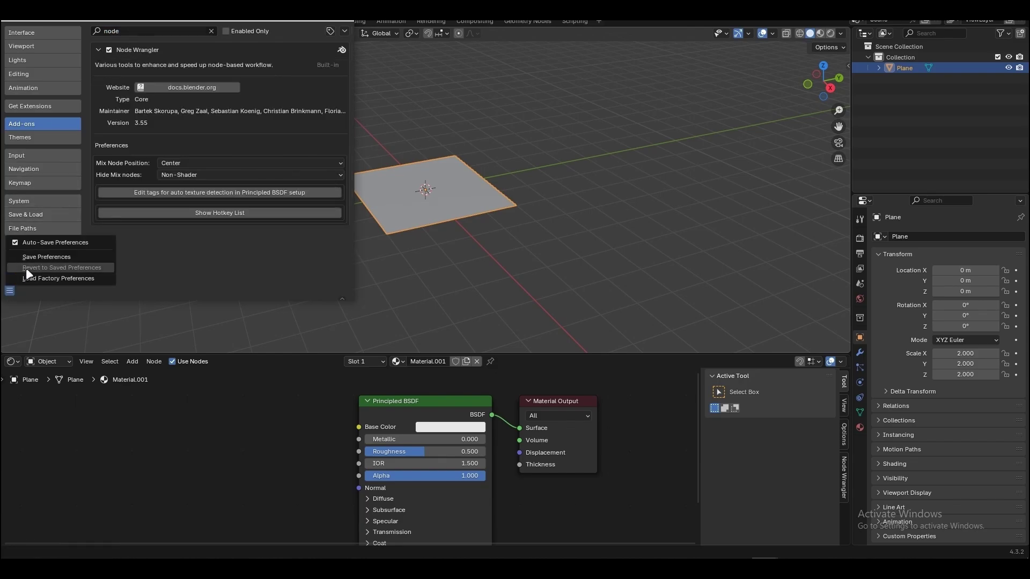
pyautogui.click(31, 259)
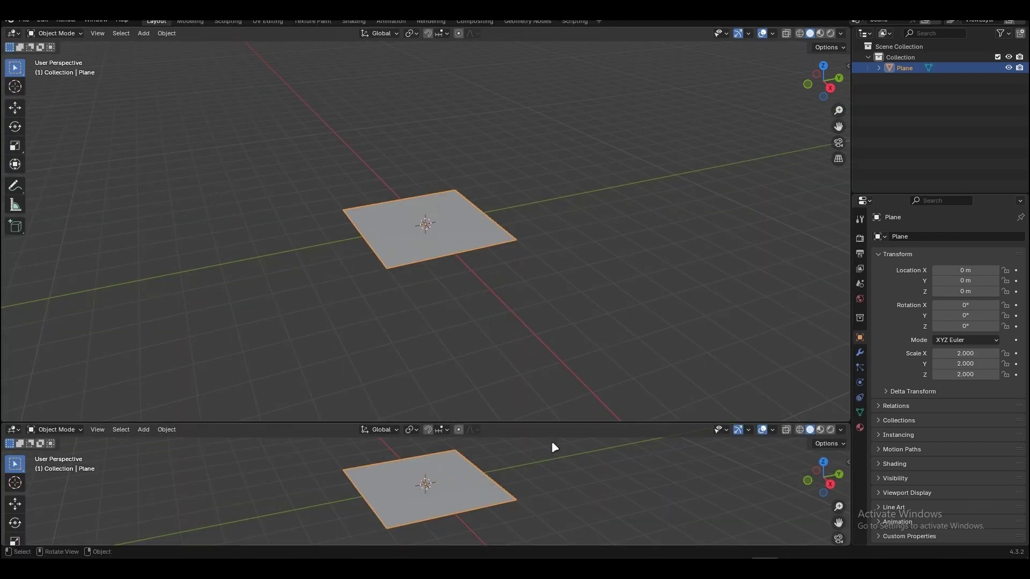
# Switch the lower area to the Shader Editor and create a new material for the plane.
pyautogui.click(14, 430)
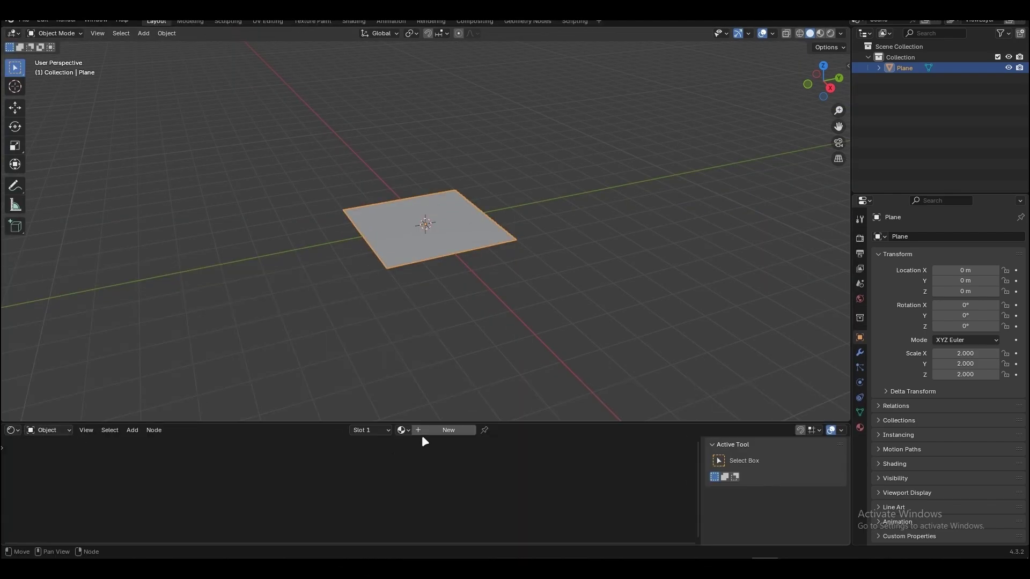
pyautogui.click(429, 429)
pyautogui.scroll(7, 369, 440)
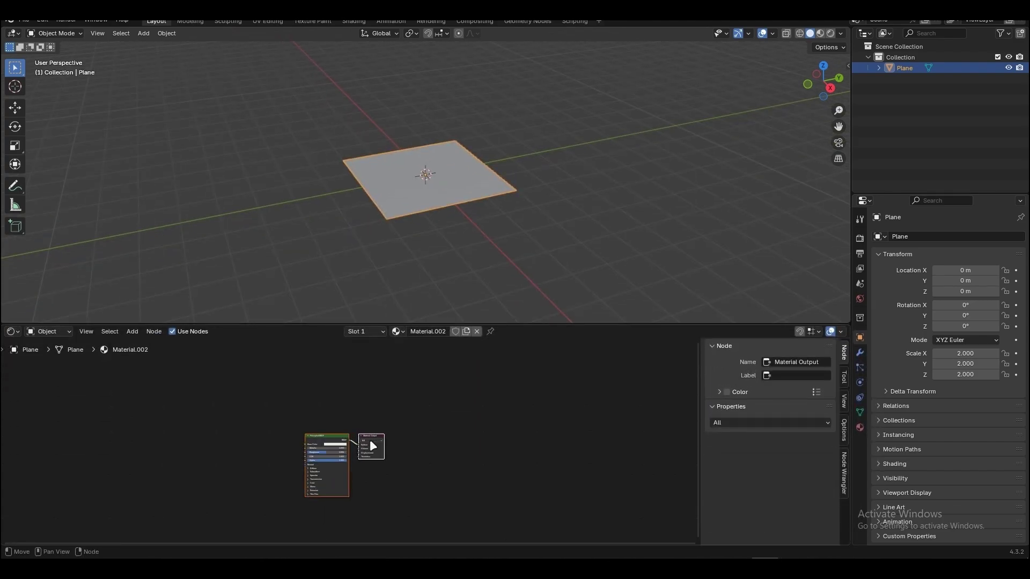
# Load all Rock_Cliff image maps onto the Principled BSDF with Node Wrangler's Principled Texture Setup.
pyautogui.click(240, 398)
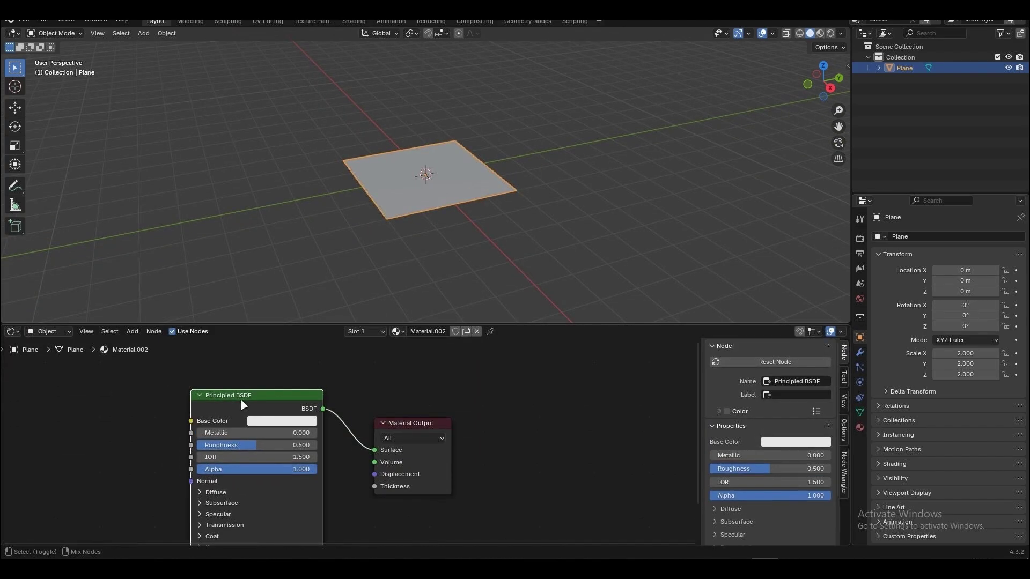
pyautogui.hotkey('ctrl', 'shift', 't')
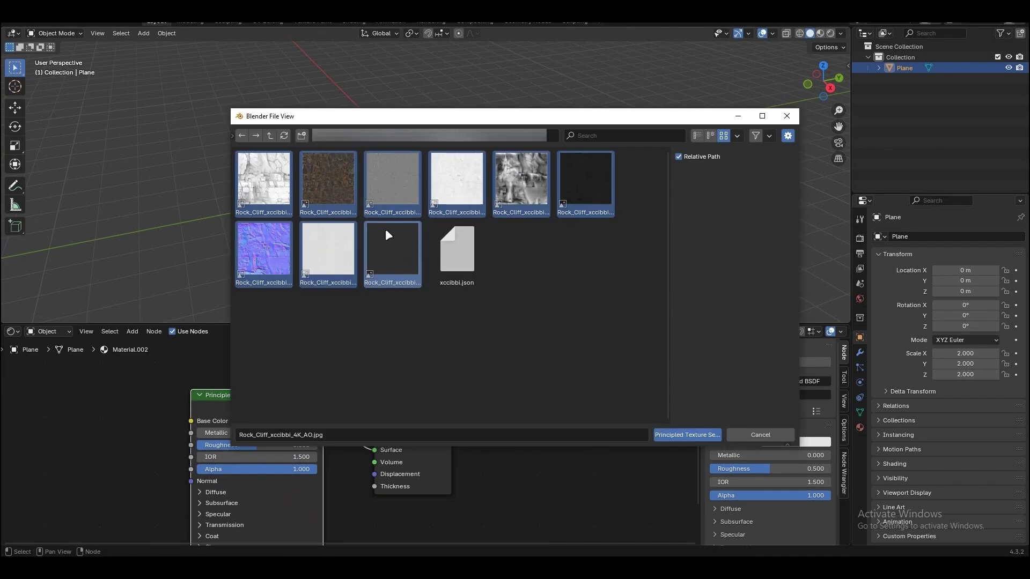
pyautogui.press('Return')
pyautogui.scroll(-1, 359, 428)
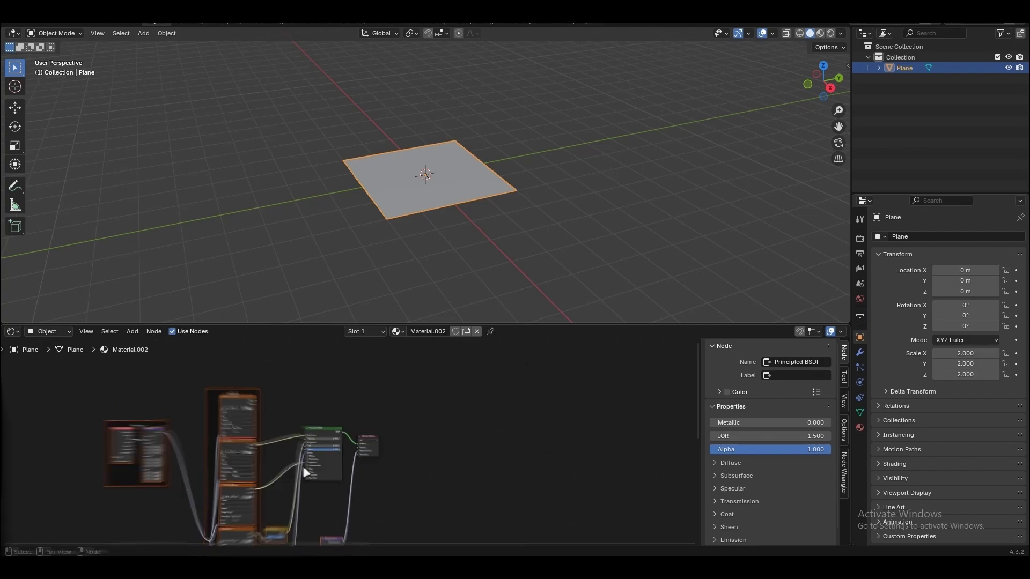
# Examine the generated texture node network in the maximized editor with its sidebar hidden, and restore the layout.
pyautogui.hotkey('ctrl', 'space')
pyautogui.press('Home')
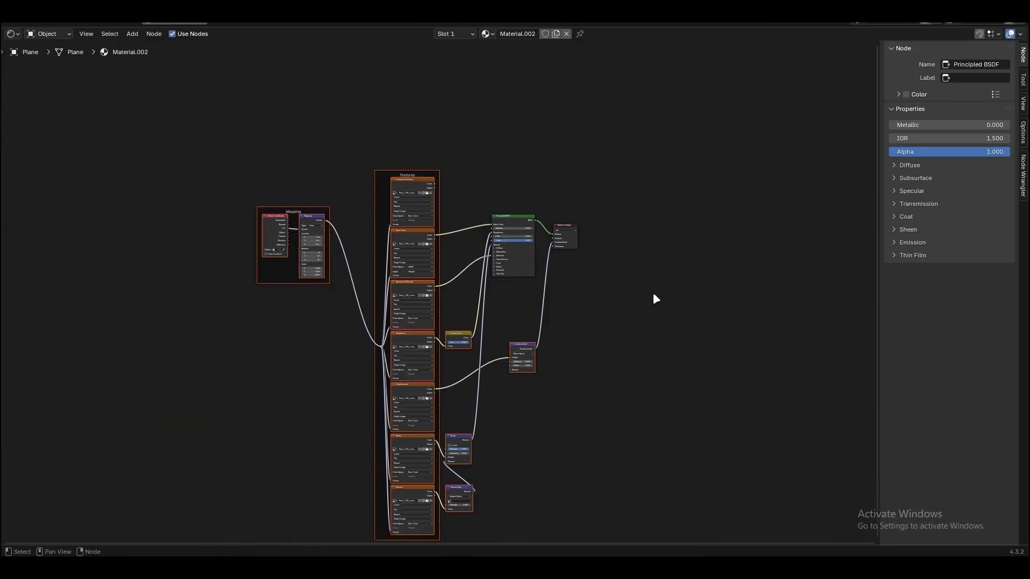
pyautogui.press('n')
pyautogui.moveTo(679, 299); pyautogui.dragTo(689, 283, button='middle')
pyautogui.scroll(8, 690, 282)
pyautogui.hotkey('ctrl', 'space')
# Show the plane in rendered shading without overlays and set the render engine to Cycles.
pyautogui.moveTo(453, 202); pyautogui.dragTo(552, 171, button='middle')
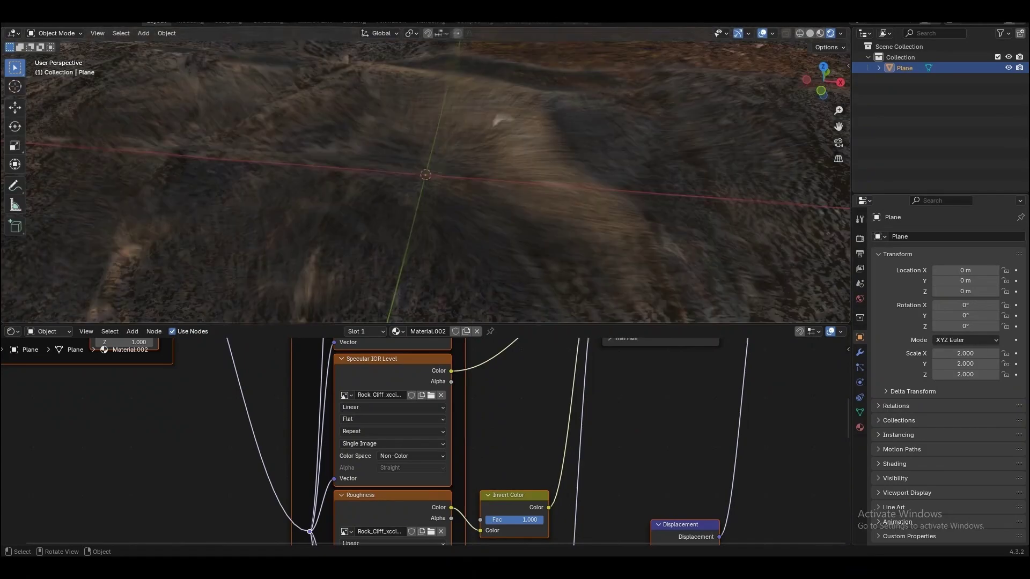
pyautogui.scroll(-8, 462, 180)
pyautogui.moveTo(462, 197); pyautogui.dragTo(473, 165, button='middle')
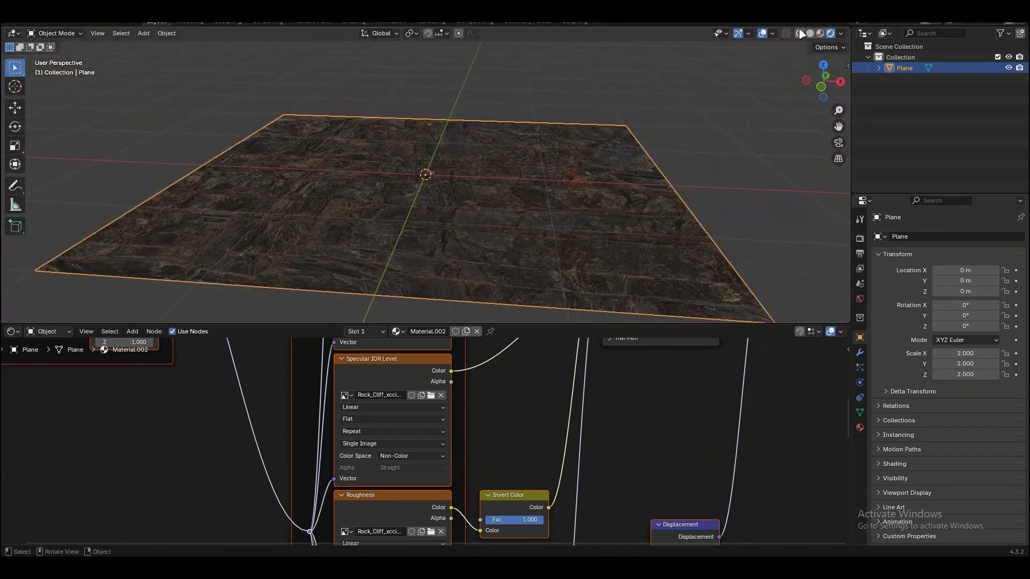
pyautogui.click(764, 33)
pyautogui.click(860, 237)
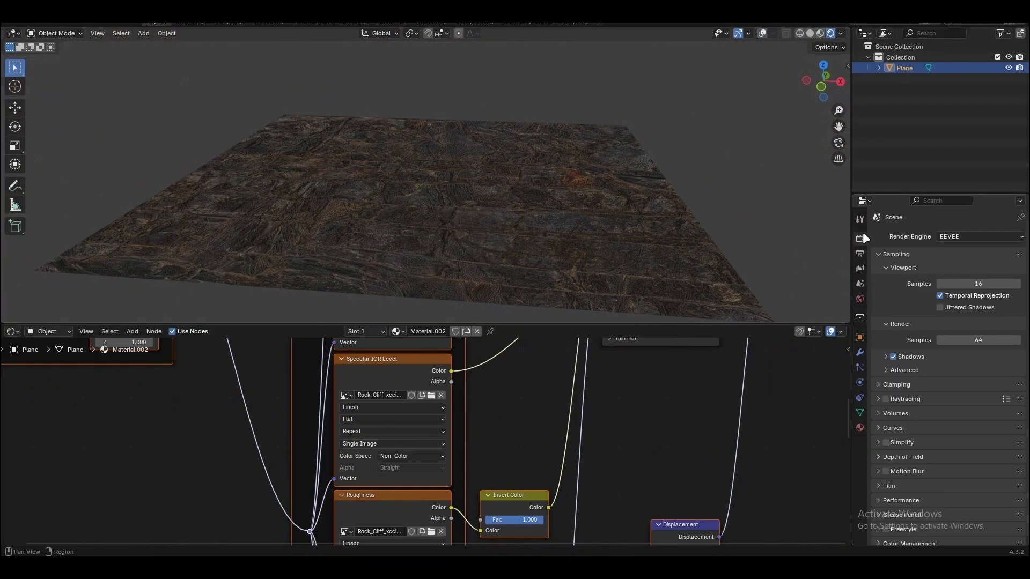
pyautogui.click(948, 237)
pyautogui.click(955, 275)
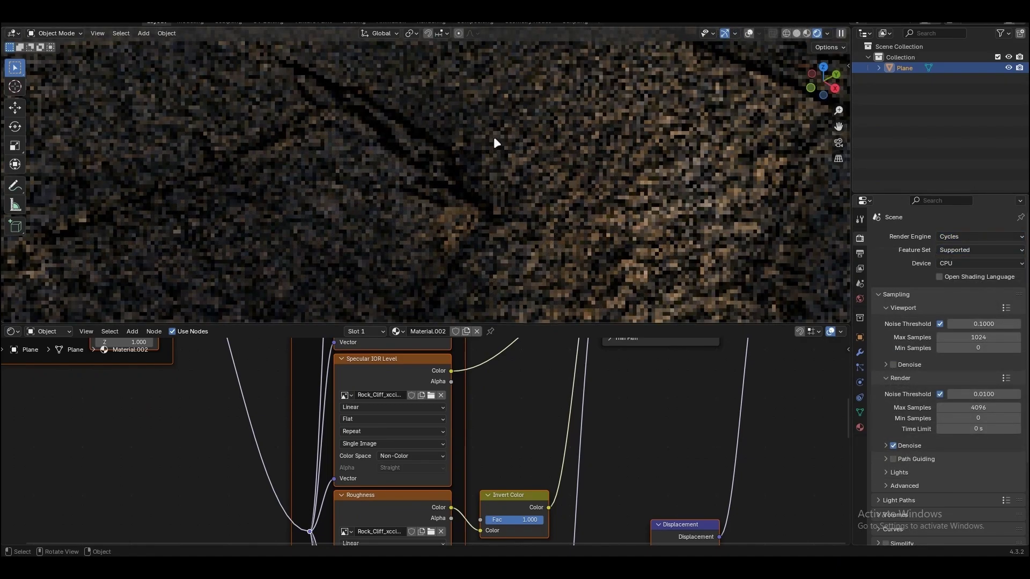
# Limit the viewport rendering to a rectangular render region over the textured plane.
pyautogui.hotkey('ctrl', 'b')
pyautogui.moveTo(371, 70); pyautogui.dragTo(830, 292)
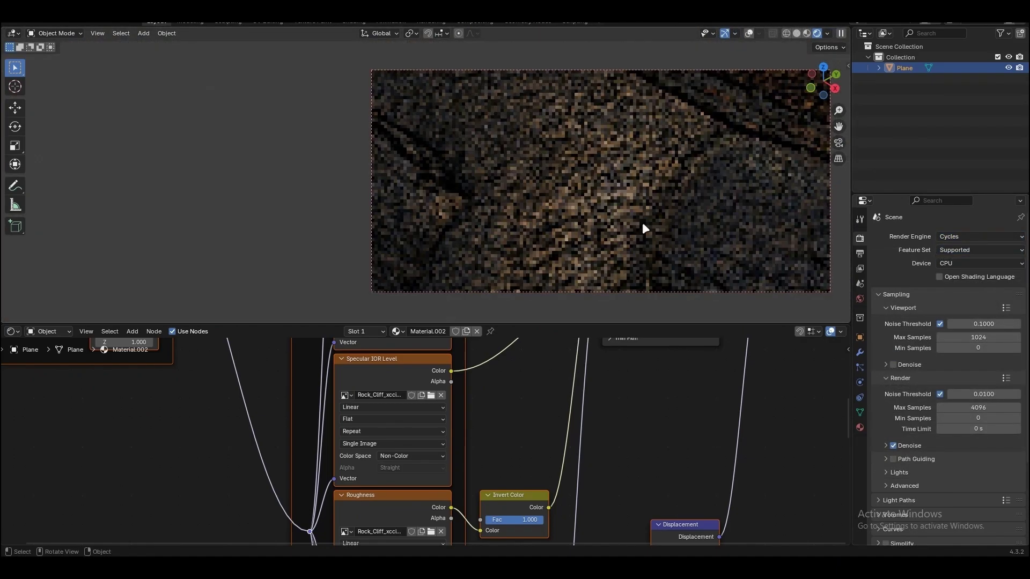
pyautogui.scroll(3, 509, 193)
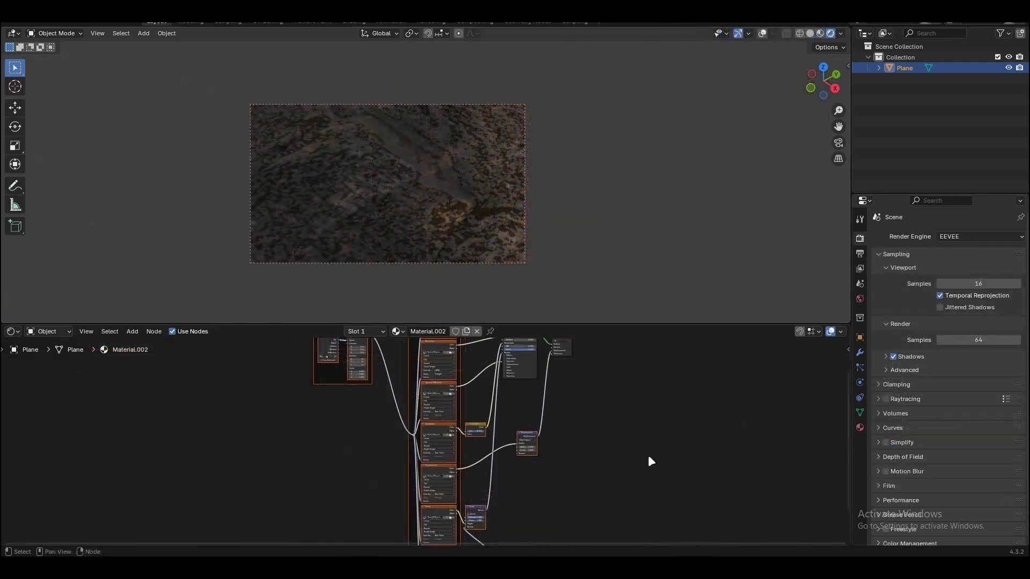
# Set the Bump node's value to 0.1 and link the Normal Map output directly to the Principled BSDF's Normal input.
pyautogui.scroll(8, 648, 460)
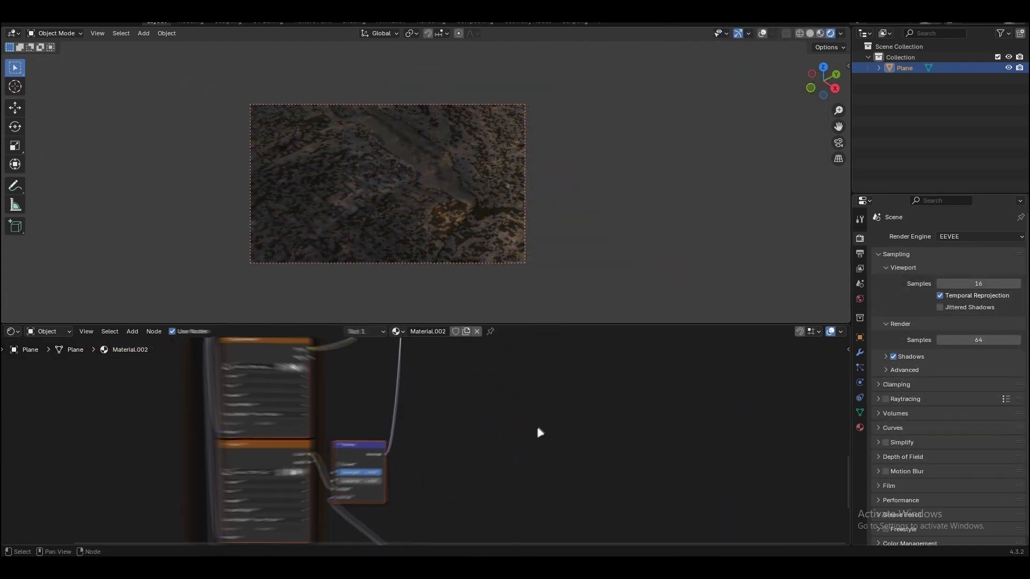
pyautogui.click(310, 500)
pyautogui.write('.1')
pyautogui.press('Return')
pyautogui.scroll(-8, 587, 349)
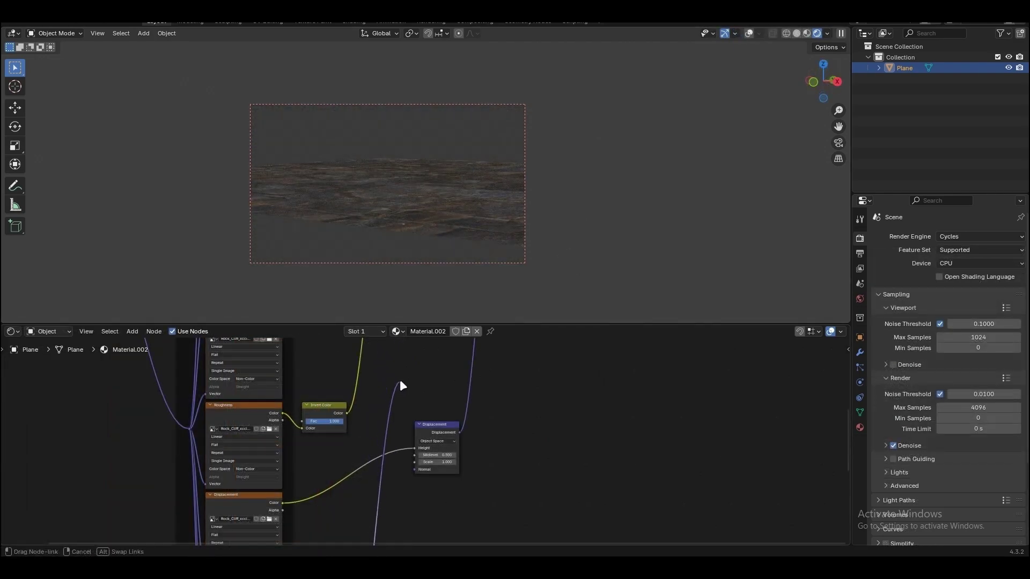
pyautogui.moveTo(401, 379); pyautogui.dragTo(382, 370)
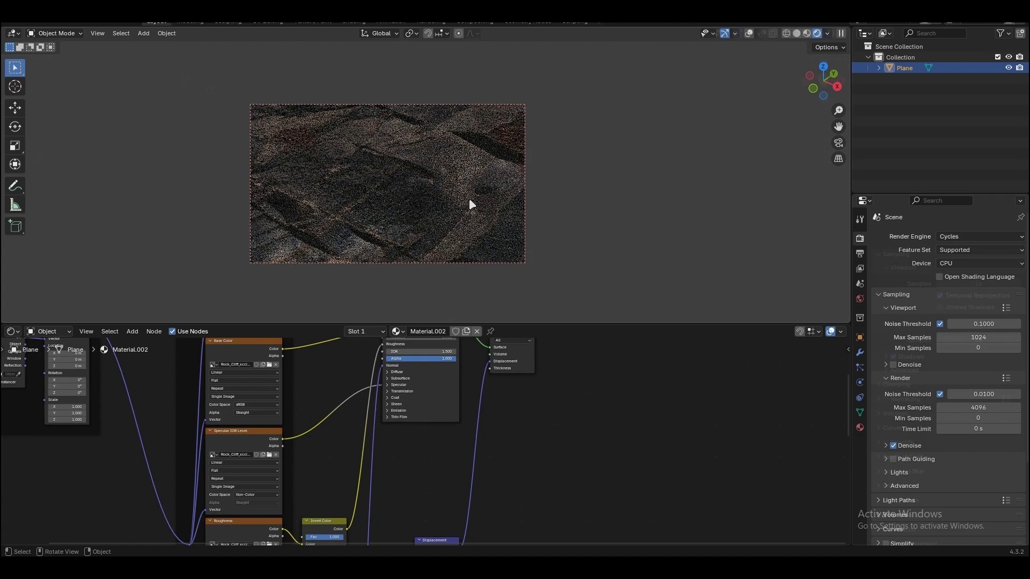
# Add a Subdivision modifier to the plane, set to Simple with viewport and render levels of 11.
pyautogui.moveTo(469, 198); pyautogui.dragTo(480, 237, button='middle')
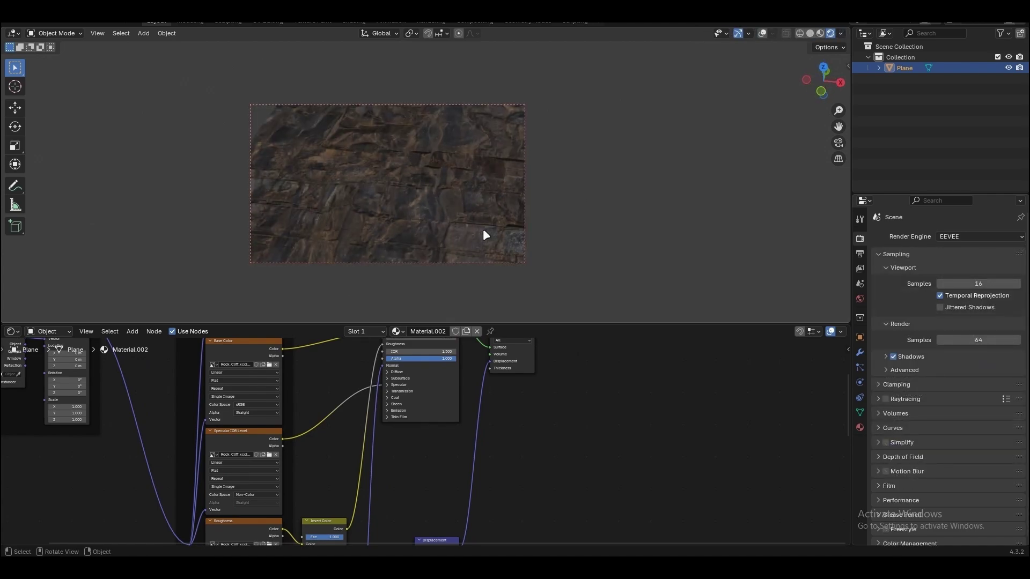
pyautogui.moveTo(425, 181); pyautogui.dragTo(664, 197, button='middle')
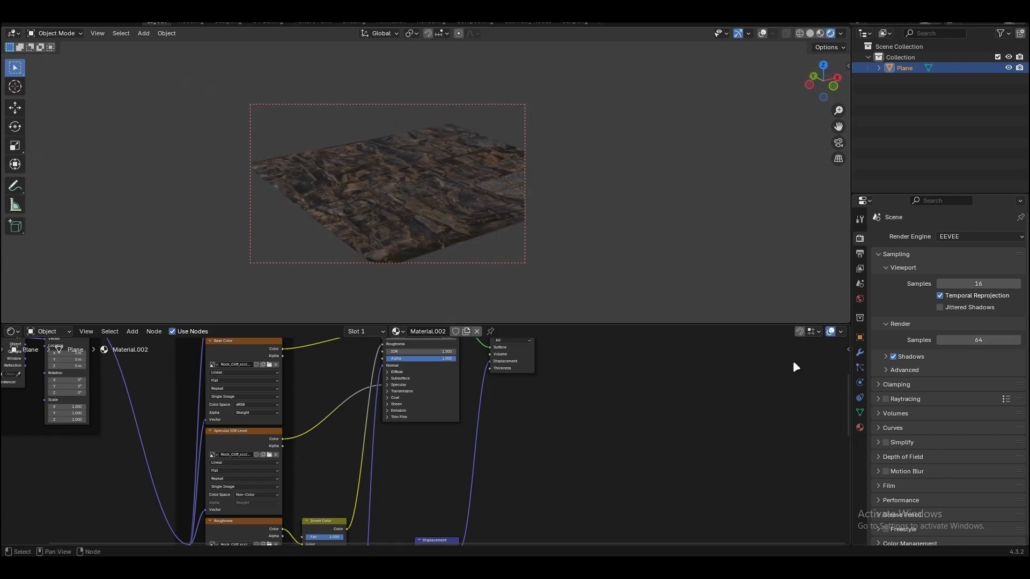
pyautogui.click(860, 353)
pyautogui.click(932, 236)
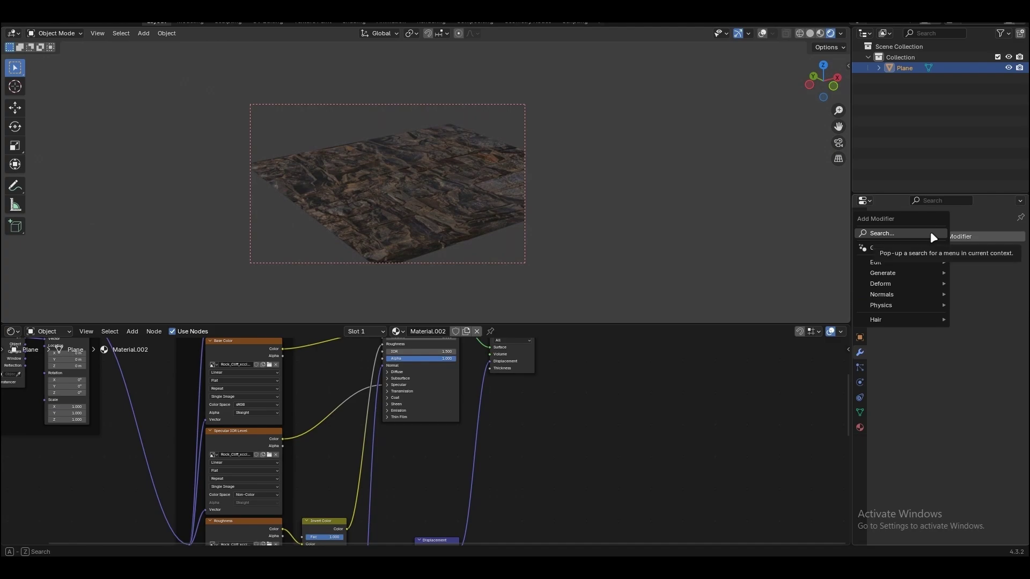
pyautogui.write('subd')
pyautogui.press('Return')
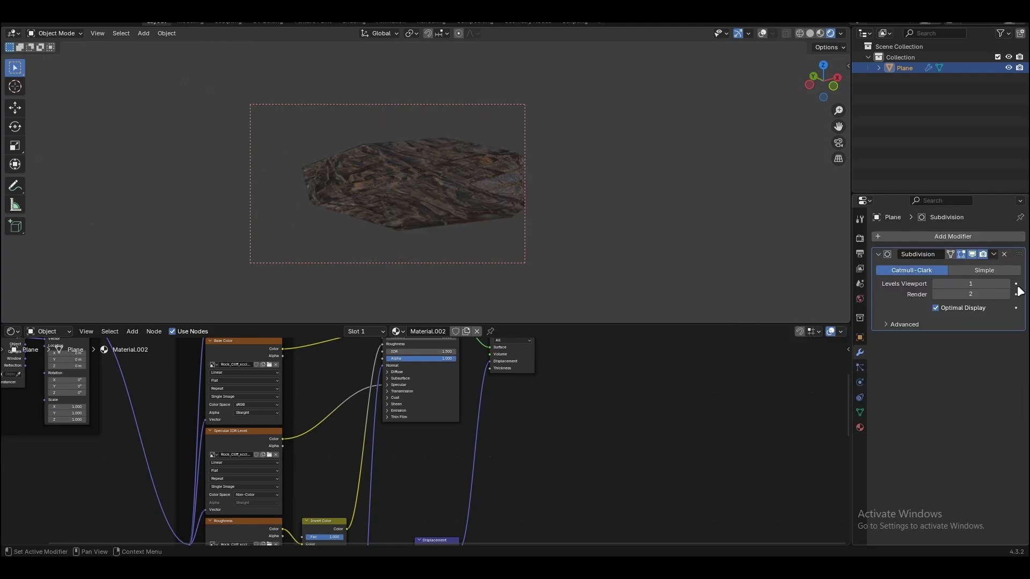
pyautogui.click(998, 270)
pyautogui.click(1008, 283)
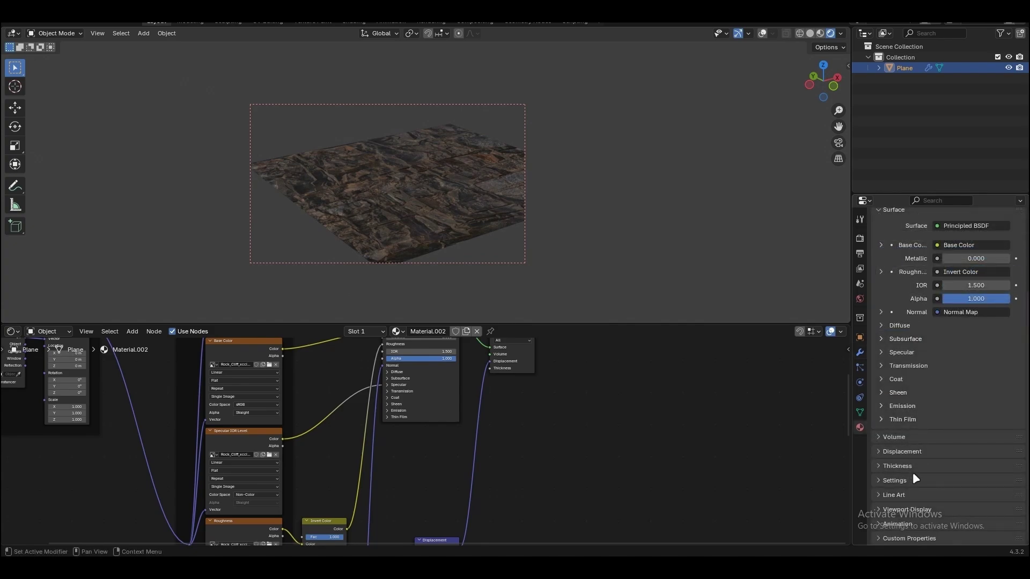
# Set the material's surface displacement method to Displacement and Bump.
pyautogui.click(916, 480)
pyautogui.scroll(-8, 928, 467)
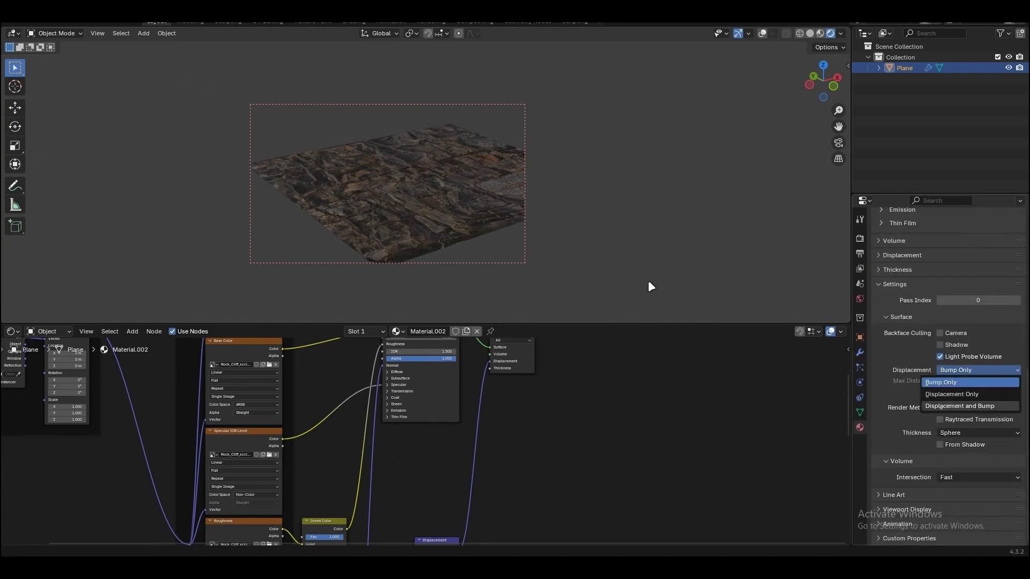
pyautogui.press('Down')
pyautogui.press('Down')
pyautogui.press('Return')
# Set the Displacement node's Scale to 0.1 and view the plane's relief from other angles.
pyautogui.moveTo(457, 214); pyautogui.dragTo(500, 142, button='middle')
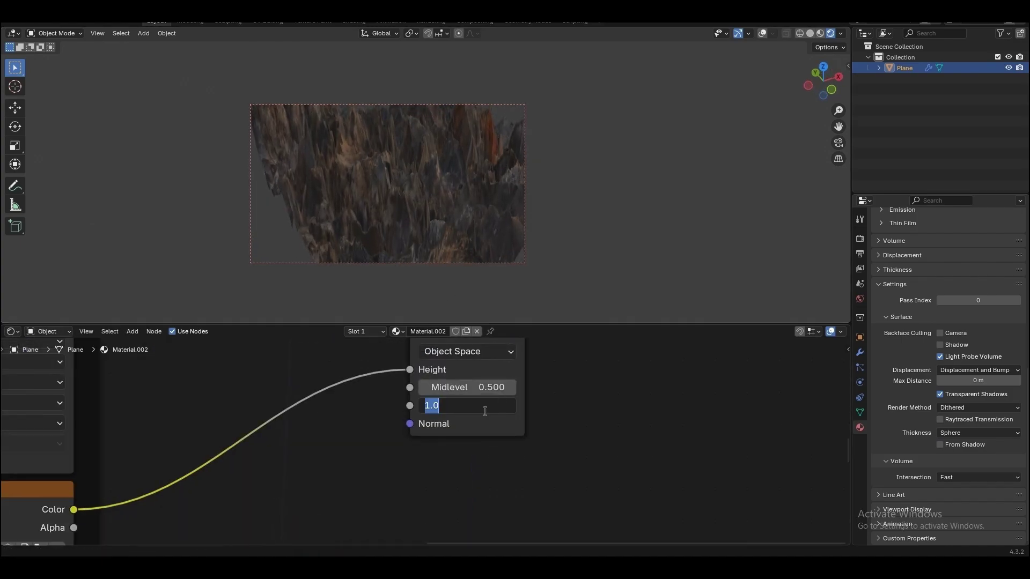
pyautogui.write('0.1')
pyautogui.press('Return')
pyautogui.moveTo(500, 180)
pyautogui.mouseDown(button='middle')
pyautogui.moveTo(450, 214)
pyautogui.moveTo(472, 193)
pyautogui.moveTo(515, 184)
pyautogui.moveTo(504, 161)
pyautogui.mouseUp(button='middle')
pyautogui.moveTo(503, 161); pyautogui.dragTo(530, 152, button='middle')
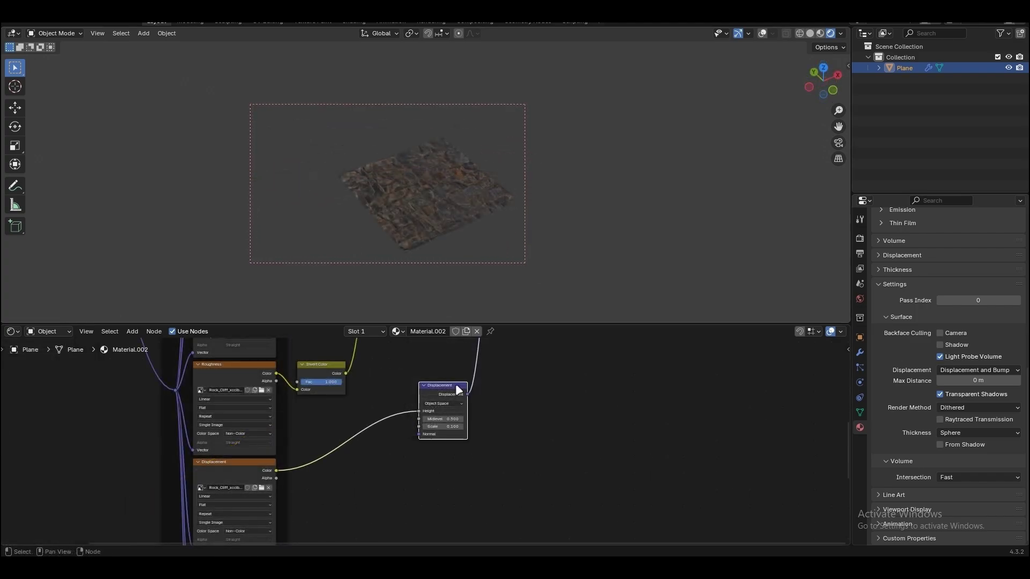
# Delete the Displacement node and add a Displace modifier with a new texture to the plane.
pyautogui.press('x')
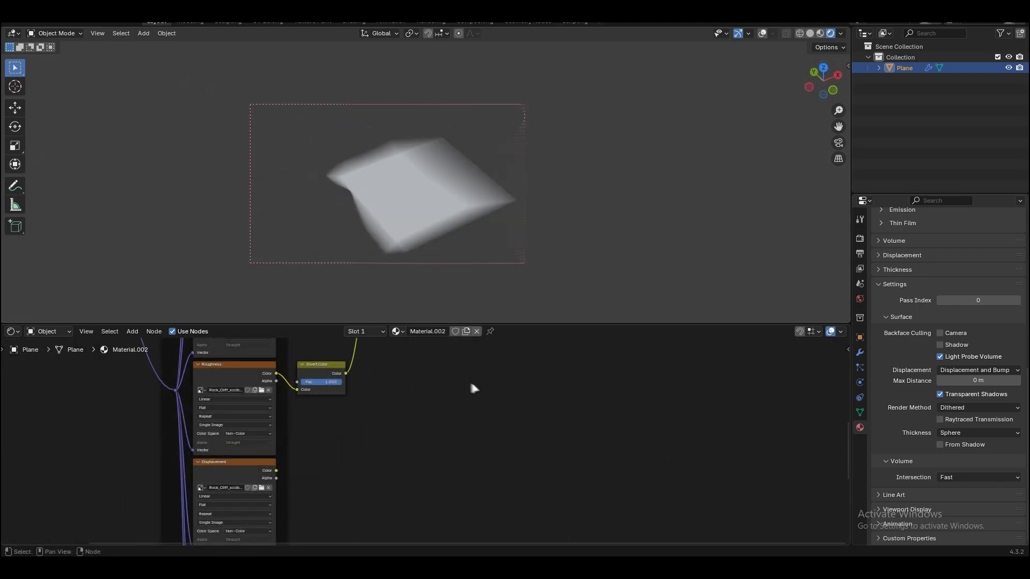
pyautogui.click(860, 353)
pyautogui.click(920, 236)
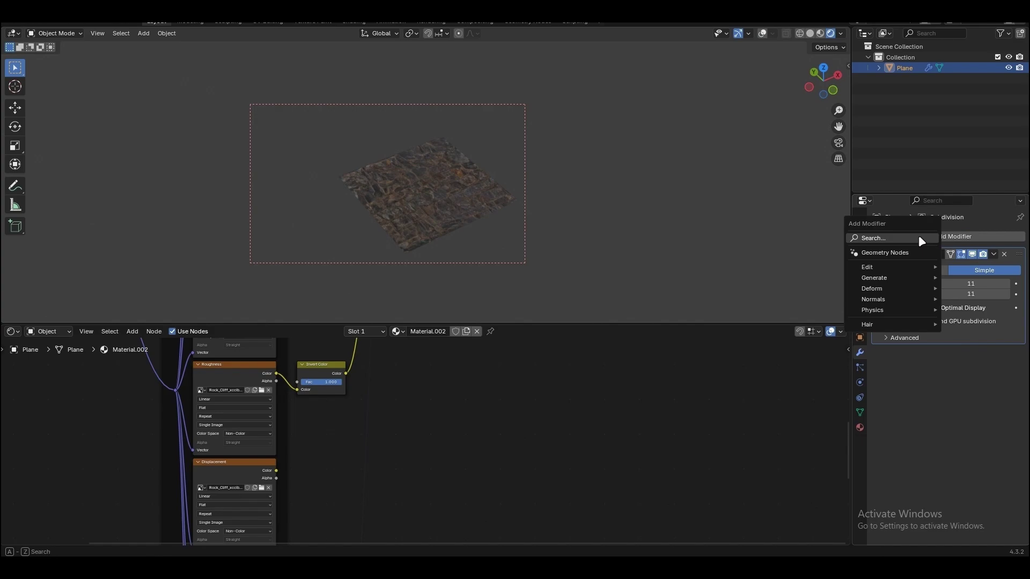
pyautogui.write('displace')
pyautogui.press('Return')
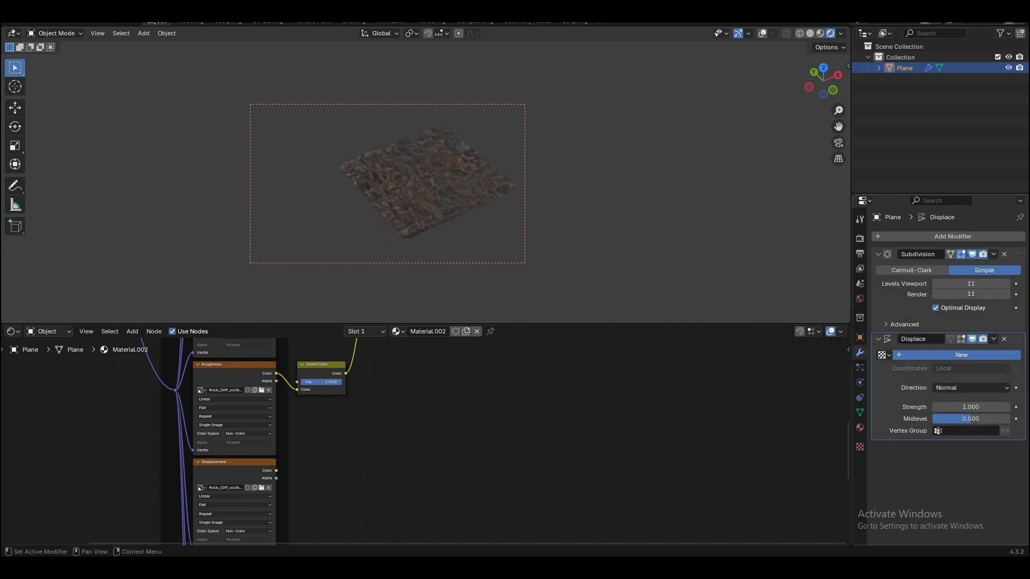
pyautogui.click(961, 356)
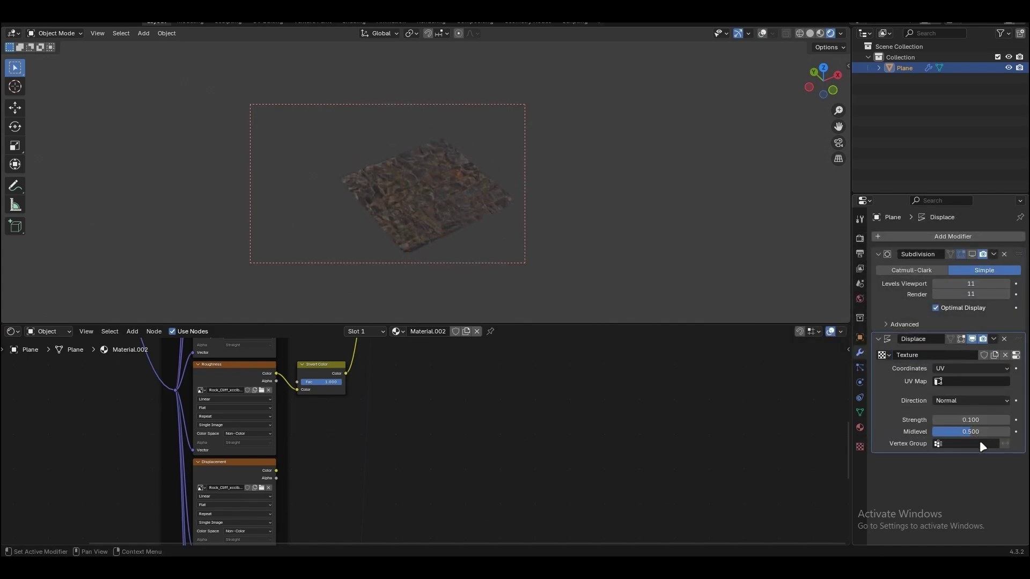
# Assign the image Rock_Cliff_xccibbi_4K_Displacement.jpg to the Displace modifier's texture.
pyautogui.click(860, 446)
pyautogui.click(882, 425)
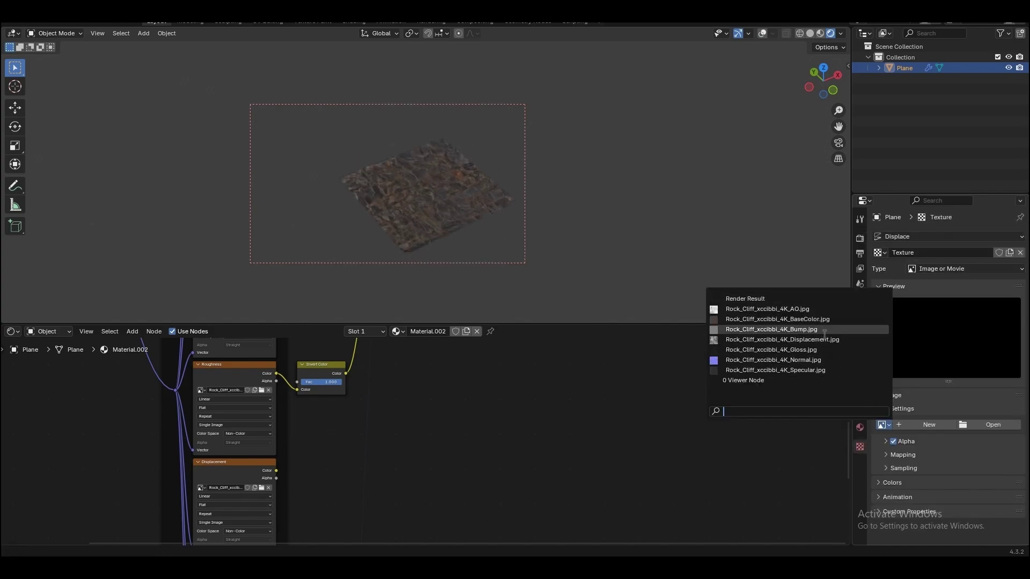
pyautogui.write('d')
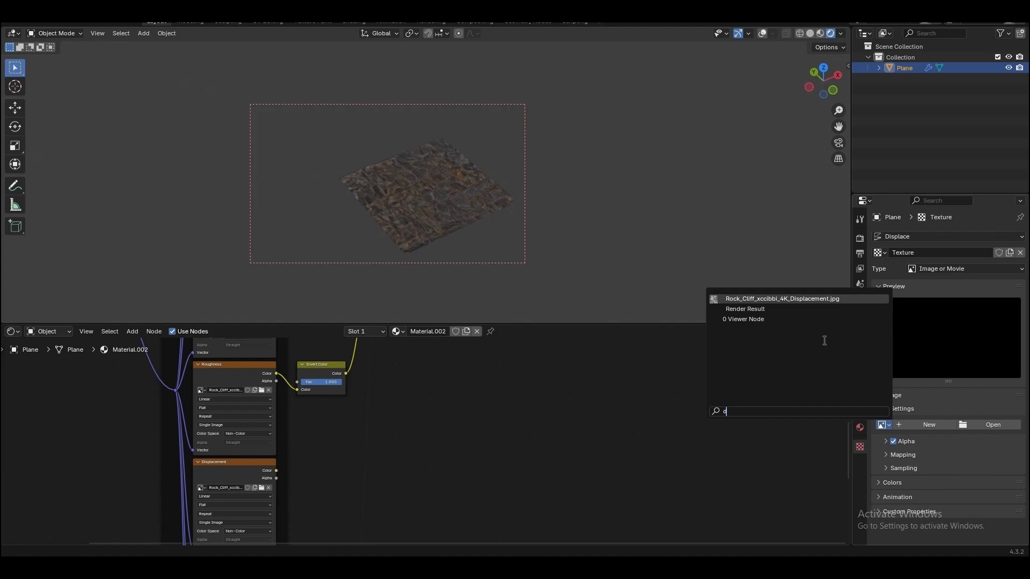
pyautogui.click(804, 299)
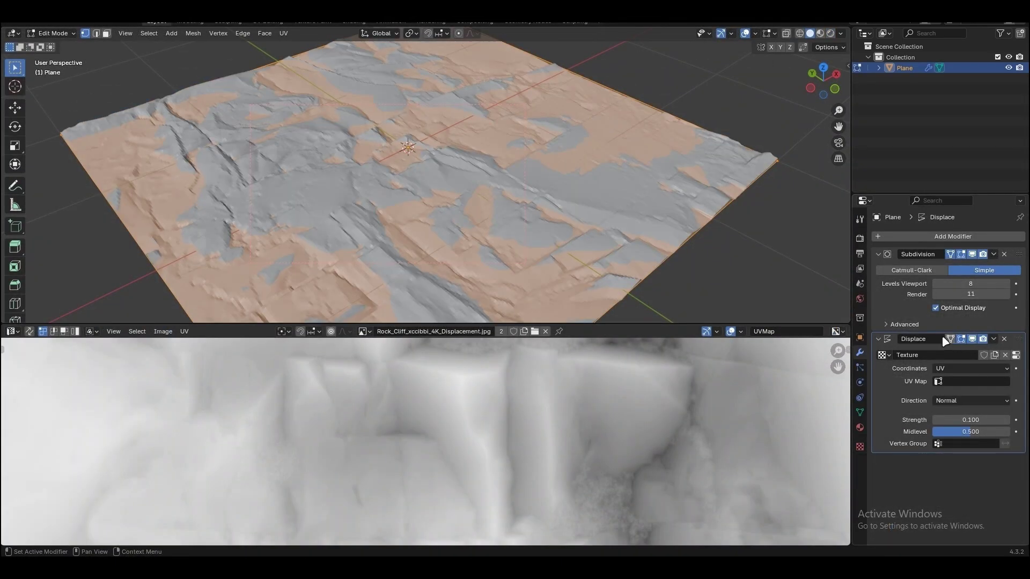
# Try enlarging the plane's UVs over the displacement image to test how the displacement tiles, and return to Object Mode.
pyautogui.scroll(-7, 510, 437)
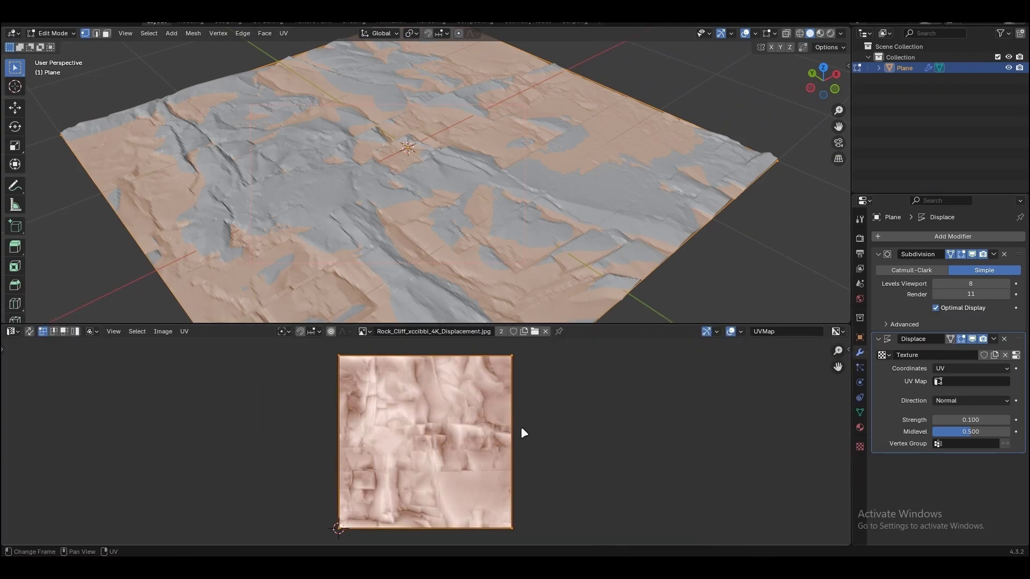
pyautogui.press('s')
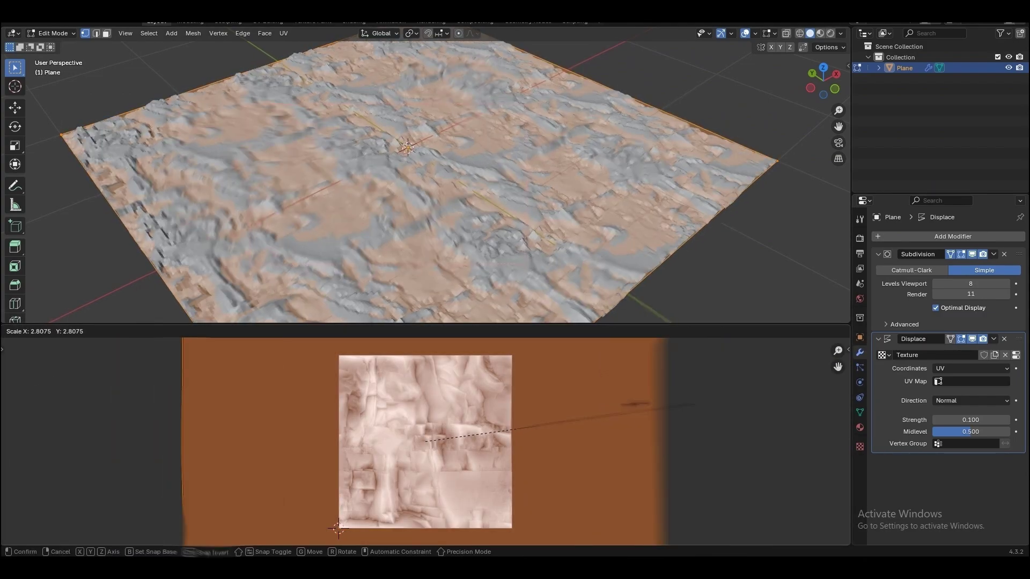
pyautogui.click(500, 418)
pyautogui.press('Tab')
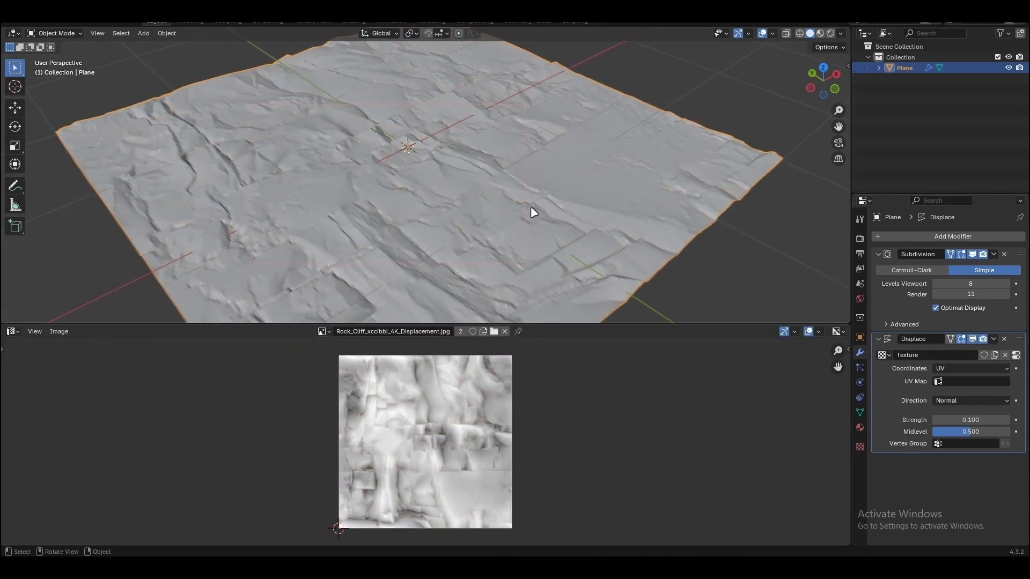
# Switch the image editor back to the Shader Editor and bring the whole material node setup into view.
pyautogui.click(17, 331)
pyautogui.click(32, 430)
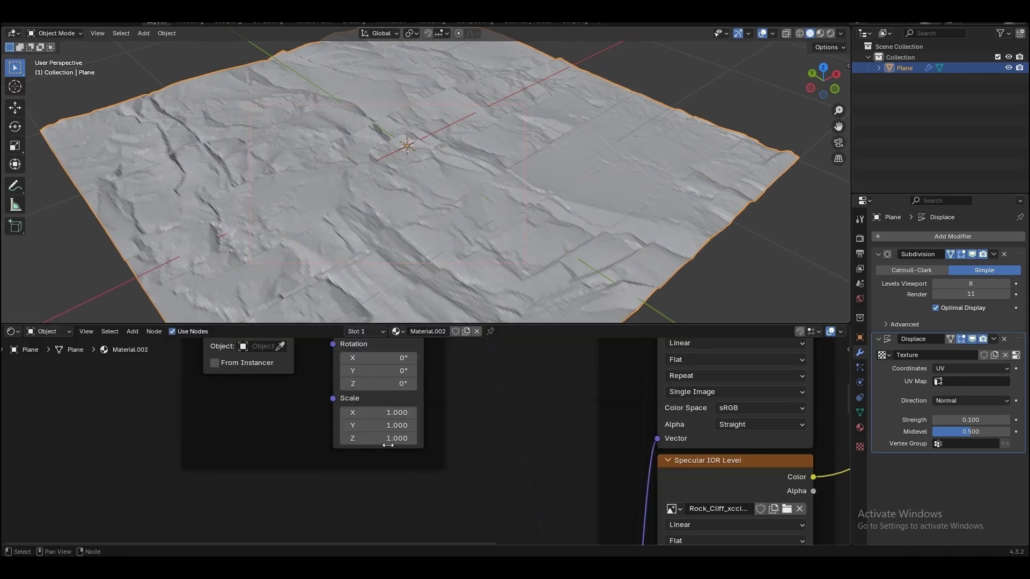
pyautogui.scroll(-15, 505, 453)
pyautogui.scroll(3, 559, 464)
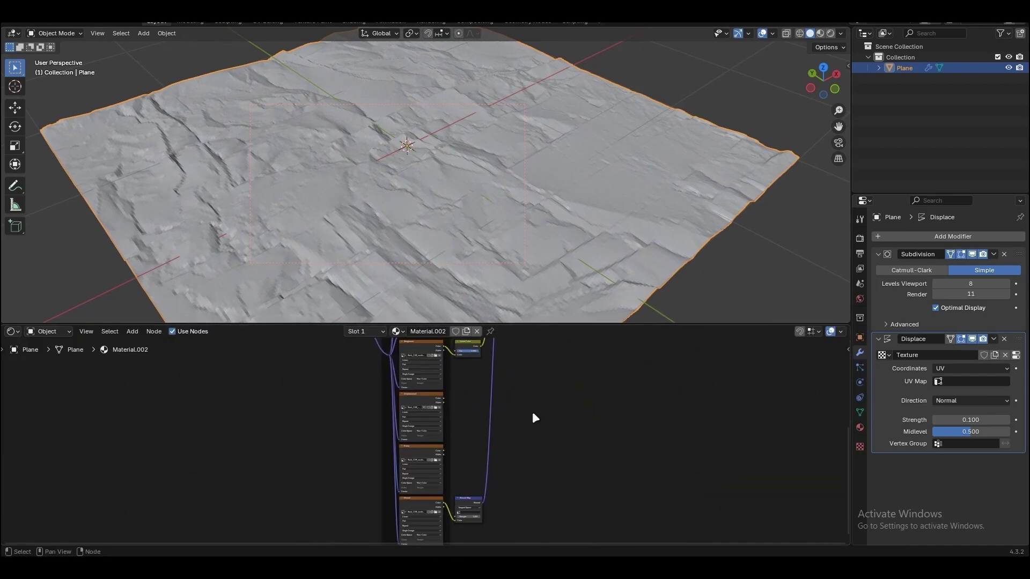
pyautogui.scroll(-1, 587, 455)
pyautogui.moveTo(587, 455); pyautogui.dragTo(451, 369, button='middle')
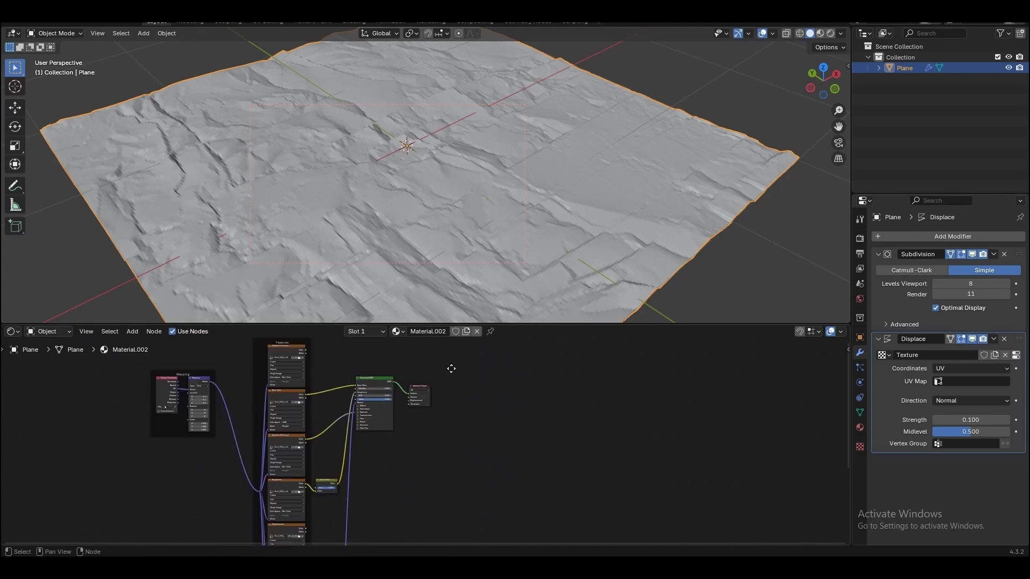
pyautogui.scroll(6, 421, 451)
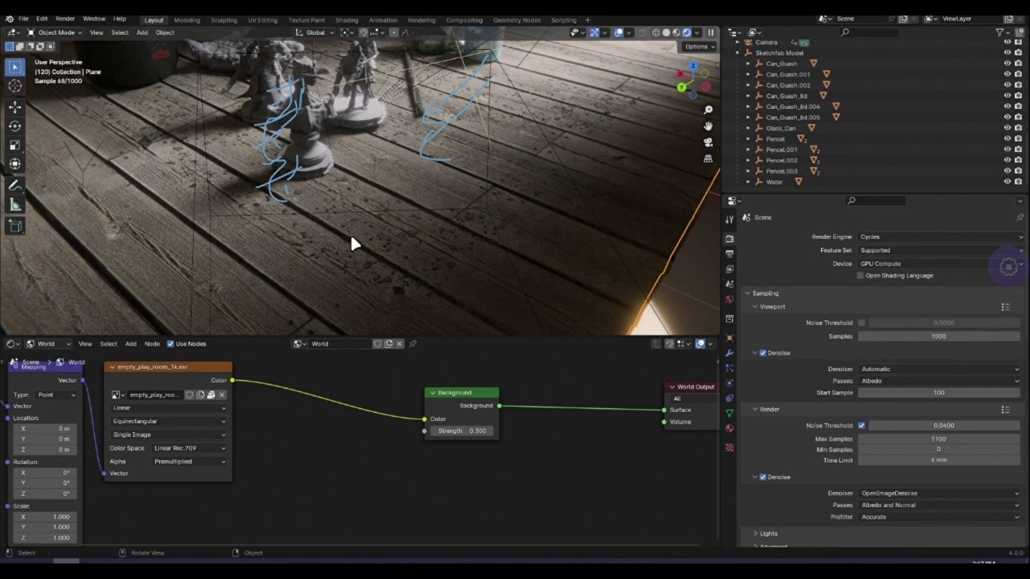
# In the desk scene, select the debris planes on the wooden boards in turn and hide the viewport overlays.
pyautogui.click(351, 238)
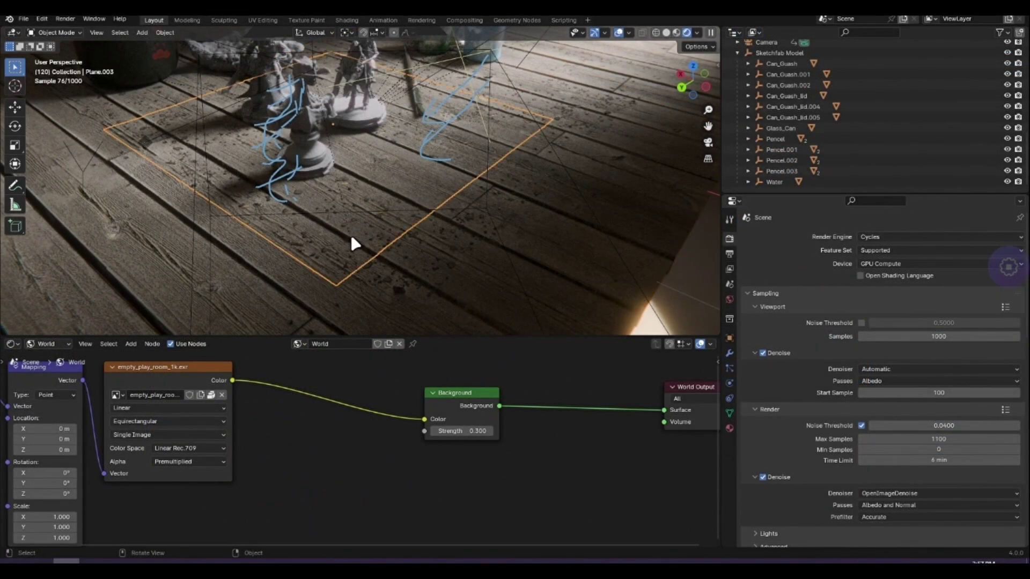
pyautogui.click(398, 282)
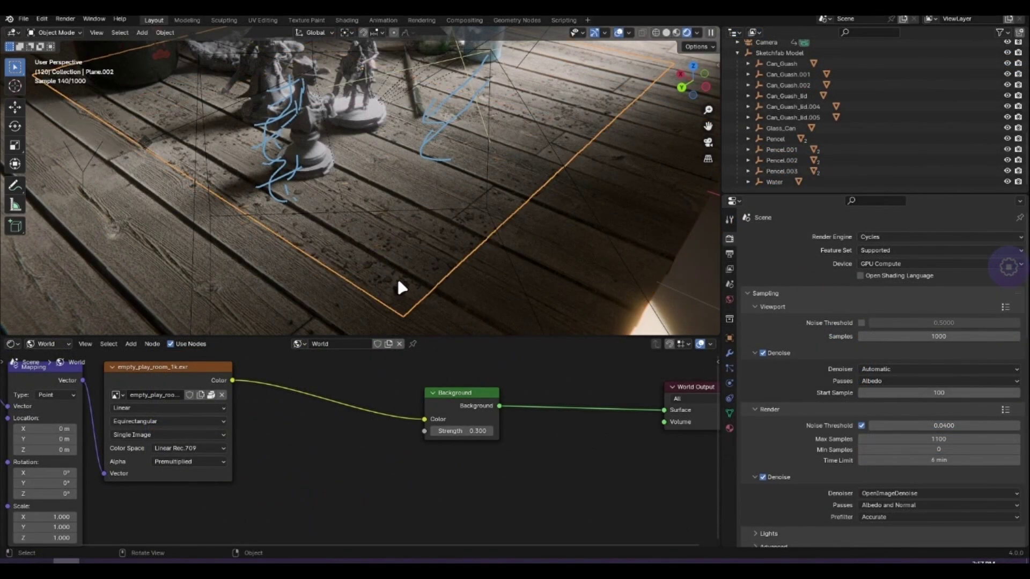
pyautogui.click(620, 33)
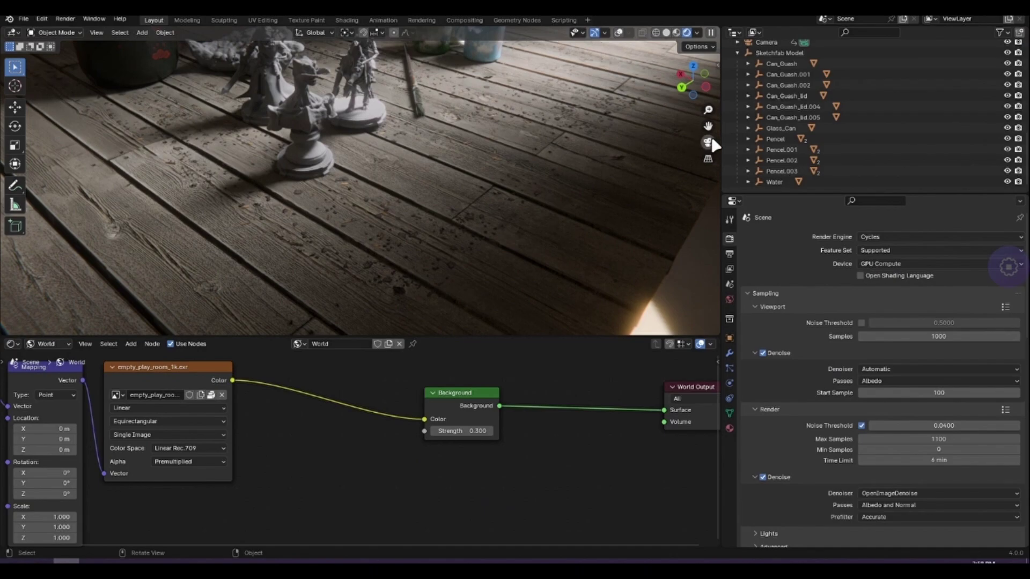
pyautogui.moveTo(707, 150); pyautogui.dragTo(695, 154)
pyautogui.scroll(-3, 472, 137)
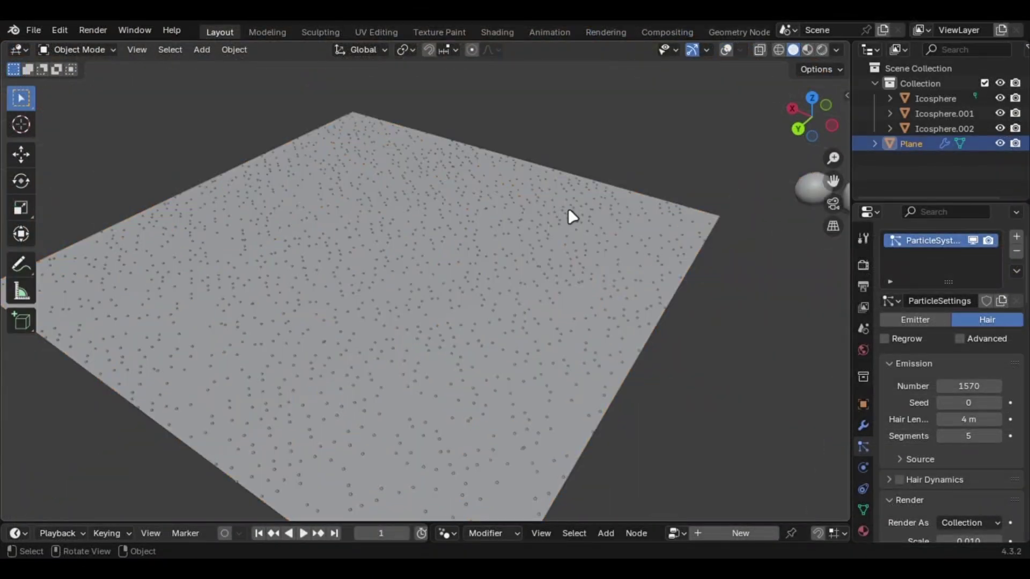
# Set the emission number of the plane's hair particle system to 3292 to scatter more small rocks.
pyautogui.scroll(5, 571, 216)
pyautogui.scroll(2, 472, 315)
pyautogui.scroll(-5, 522, 367)
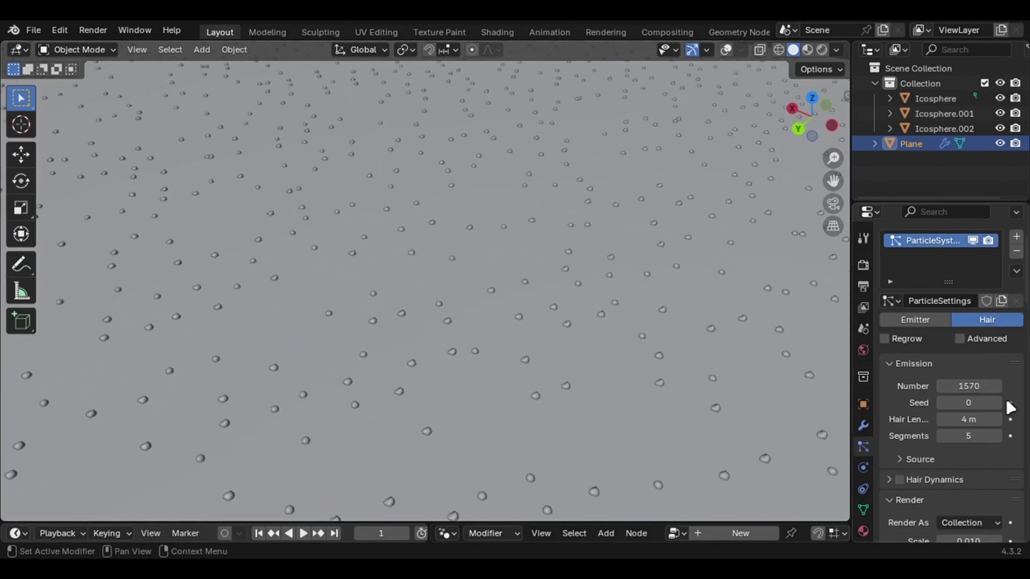
pyautogui.moveTo(969, 386); pyautogui.dragTo(1003, 386)
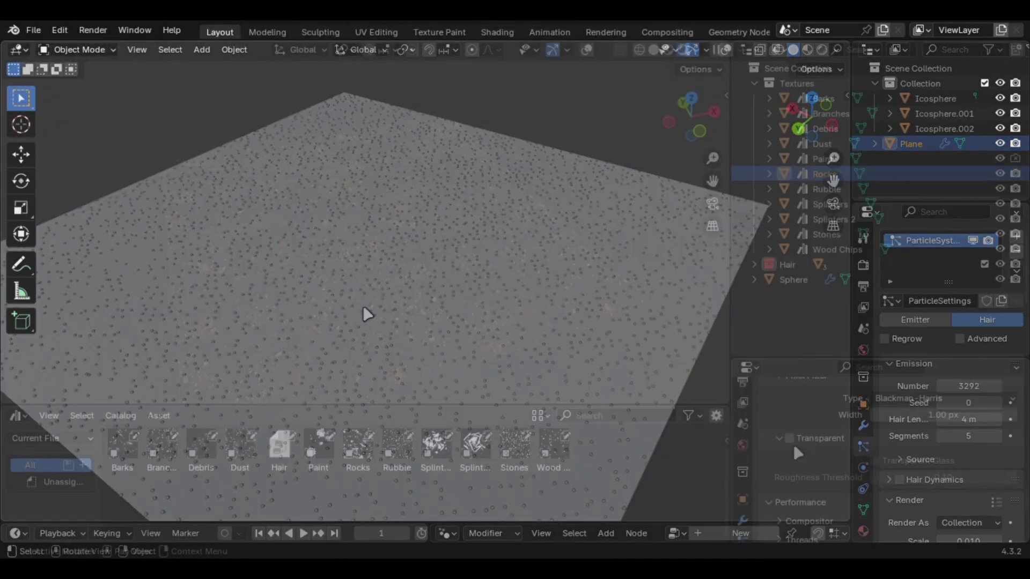
# Examine the scattered debris assets and the hair on the sphere up close in the rendered view.
pyautogui.scroll(6, 468, 226)
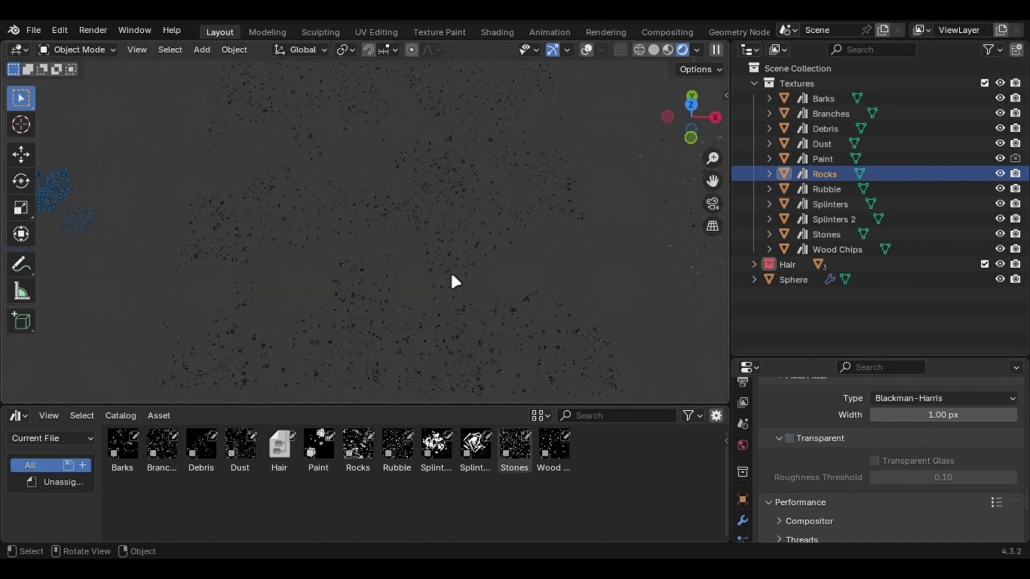
pyautogui.scroll(-6, 446, 257)
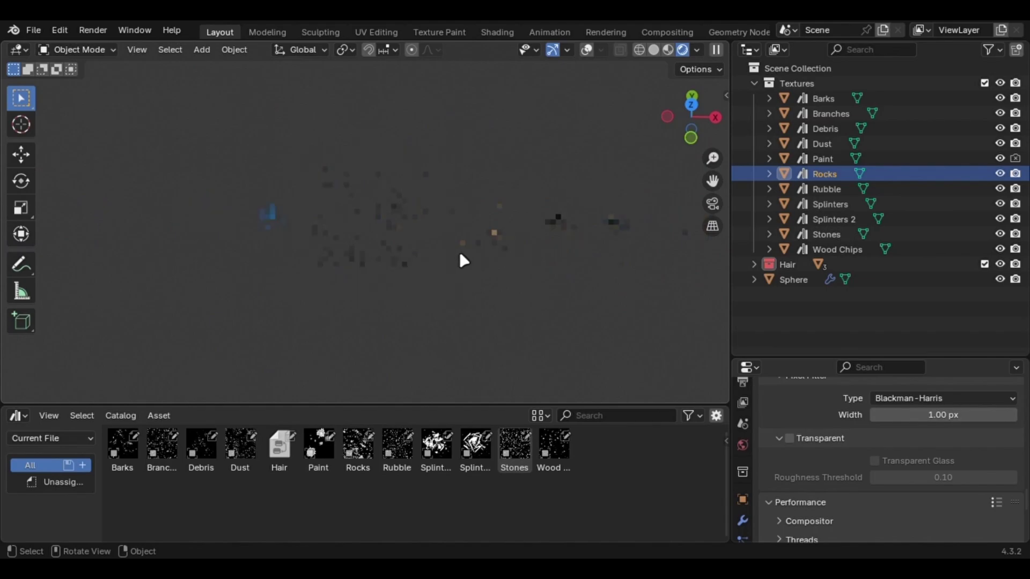
pyautogui.scroll(8, 355, 300)
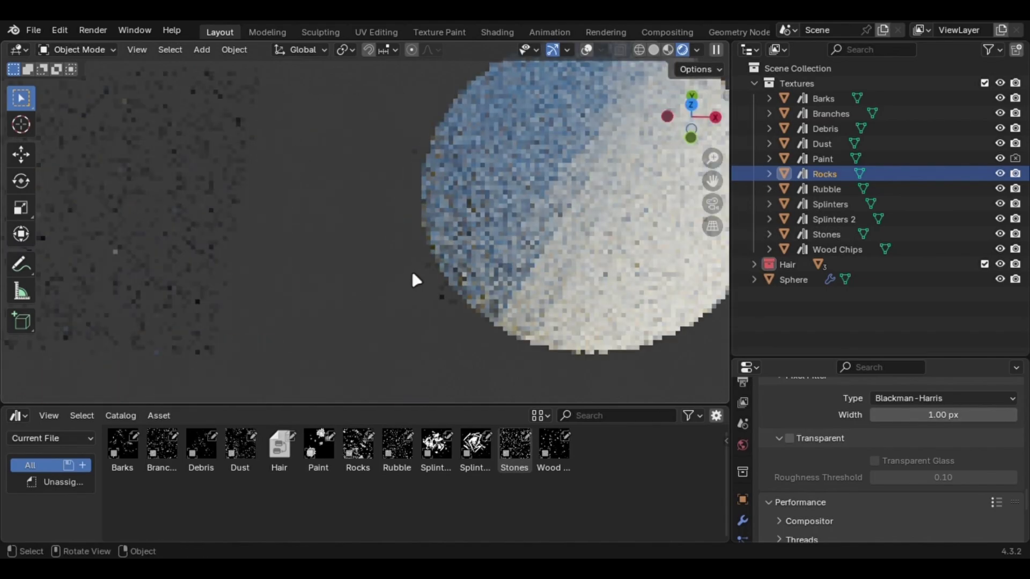
pyautogui.scroll(3, 443, 293)
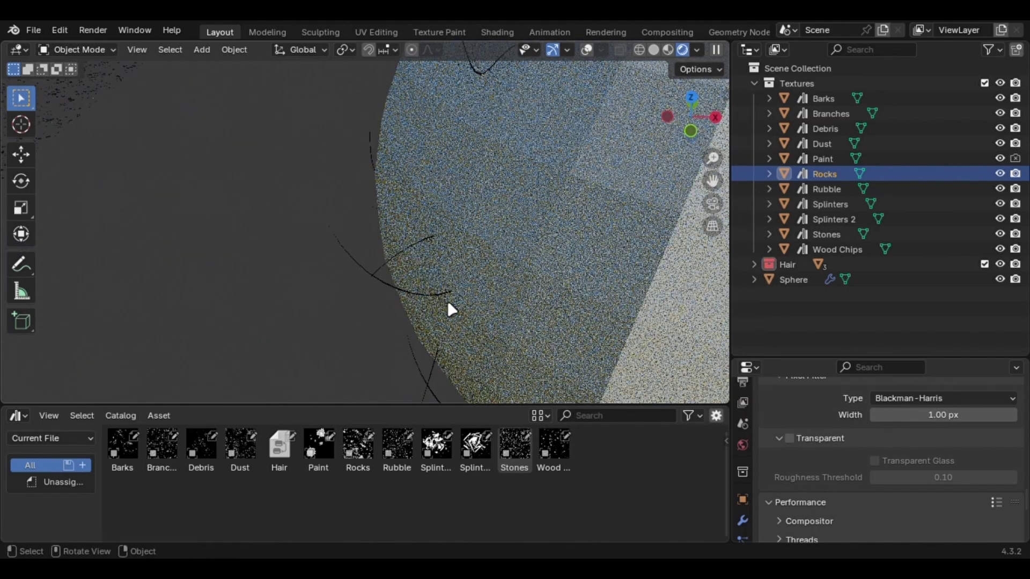
pyautogui.scroll(-6, 447, 295)
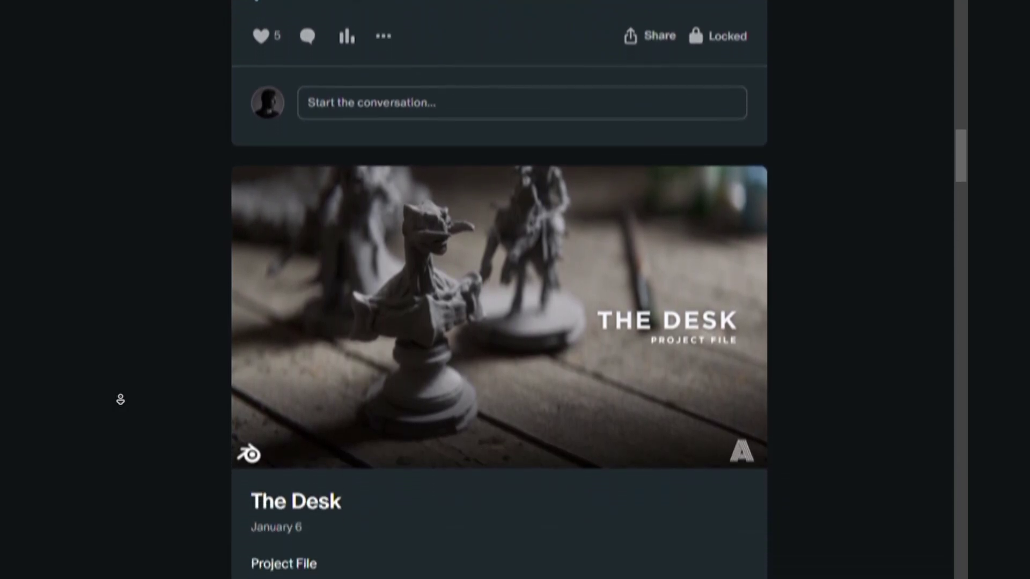
pyautogui.click(111, 396)
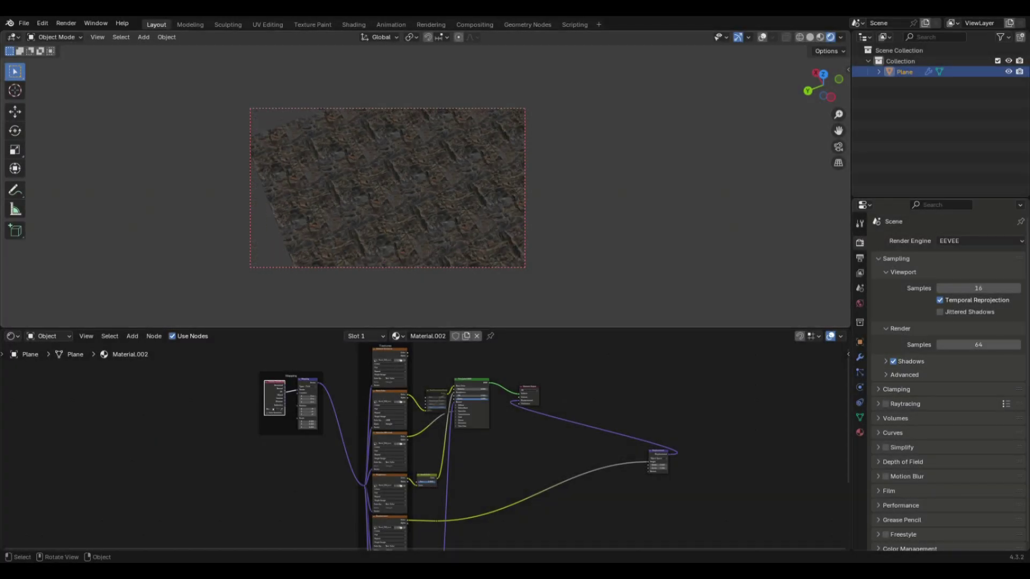
# Clear the viewport's render region so the whole rock plane is rendered.
pyautogui.hotkey('ctrl', 'alt', 'b')
pyautogui.scroll(3, 425, 180)
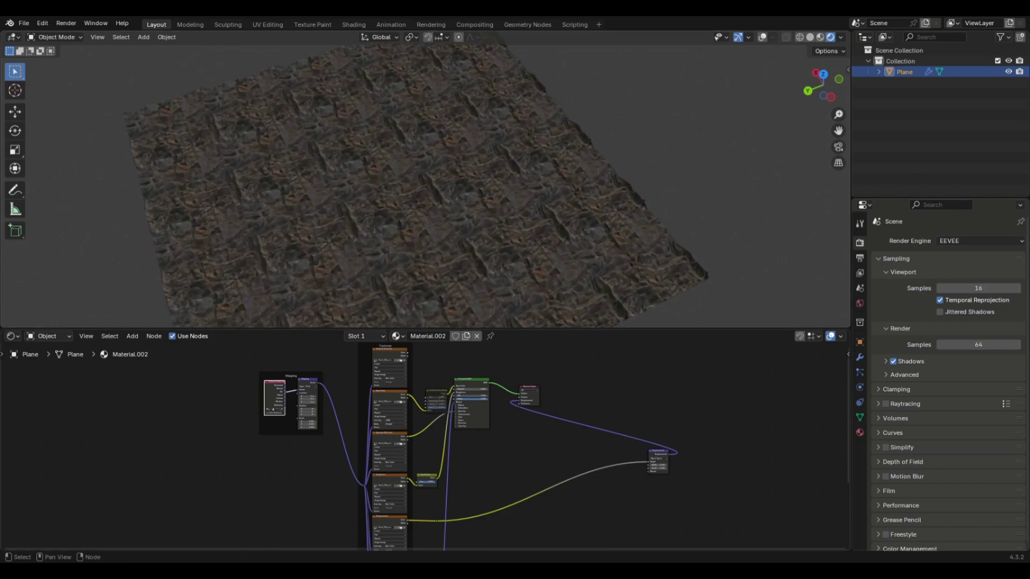
# Try changing the Mapping node's Scale values to show how the rock texture repeats.
pyautogui.scroll(13, 425, 446)
pyautogui.moveTo(128, 386); pyautogui.dragTo(558, 459, button='middle')
pyautogui.scroll(8, 425, 446)
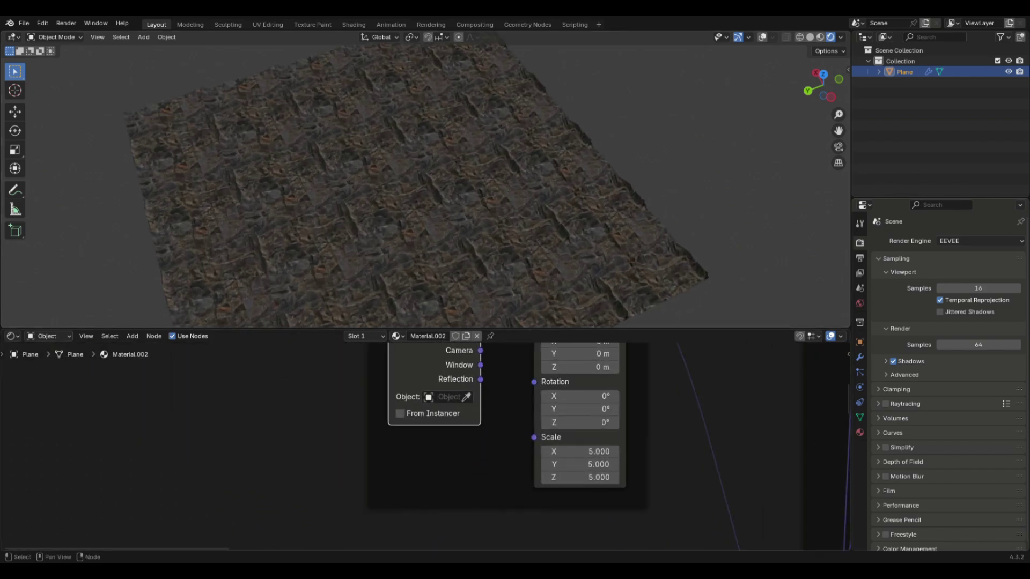
pyautogui.moveTo(606, 452); pyautogui.dragTo(875, 483)
pyautogui.press('Escape')
pyautogui.scroll(1, 425, 179)
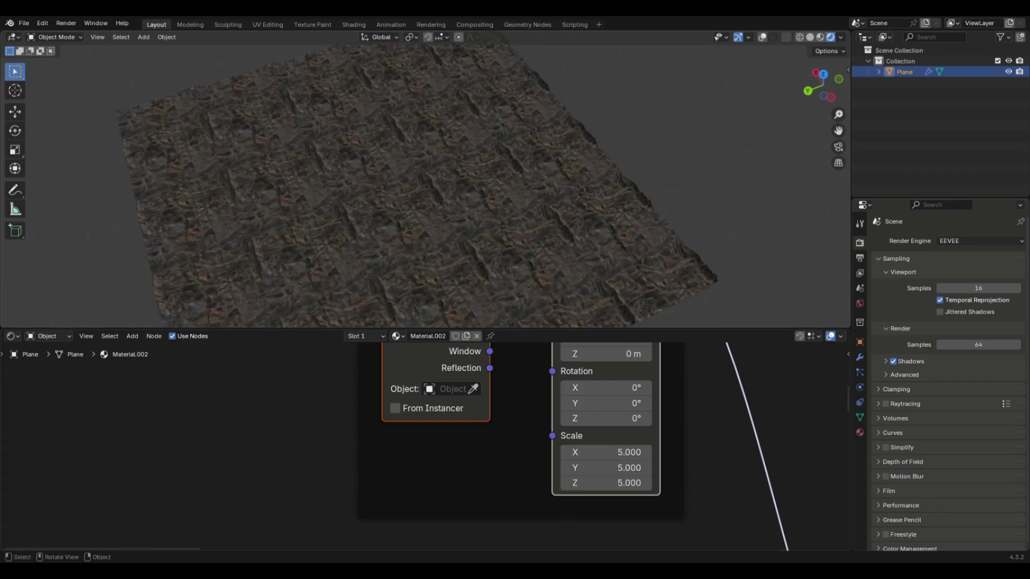
# Show the viewport overlays and mark the repeating texture patterns on the plane with freehand annotation strokes.
pyautogui.hotkey('shift', 'space')
pyautogui.press('d')
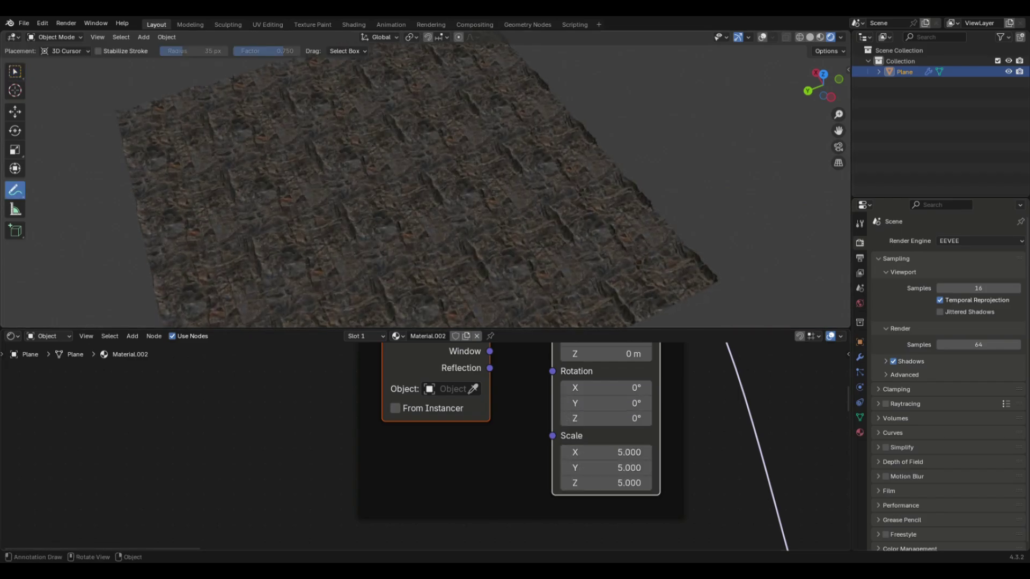
pyautogui.hotkey('shift', 'alt', 'z')
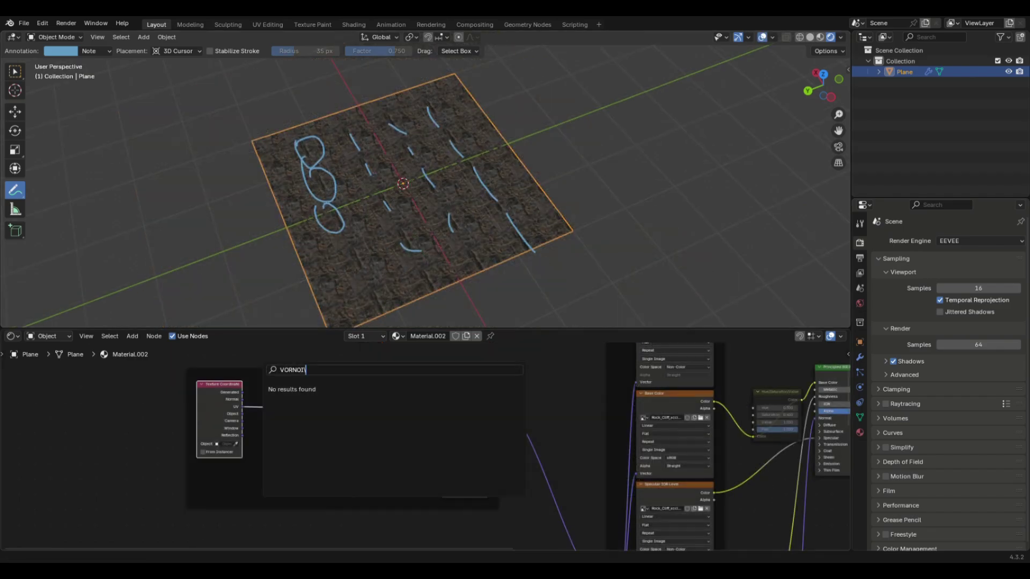
# Add a Voronoi Texture driven by Object coordinates and connect its Color to the Mapping node's Rotation.
pyautogui.press('Return')
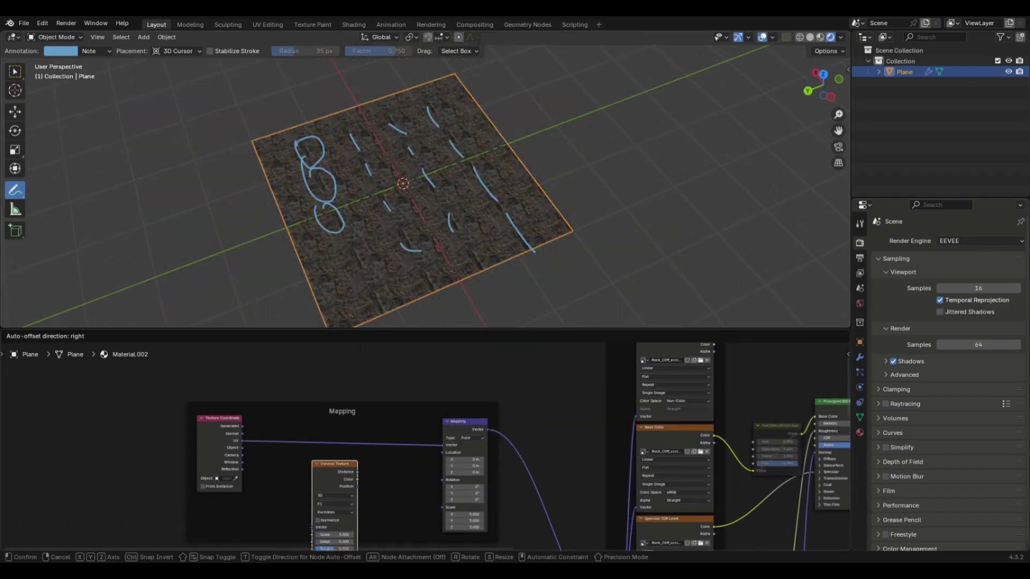
pyautogui.click(313, 461)
pyautogui.moveTo(333, 426); pyautogui.dragTo(356, 436)
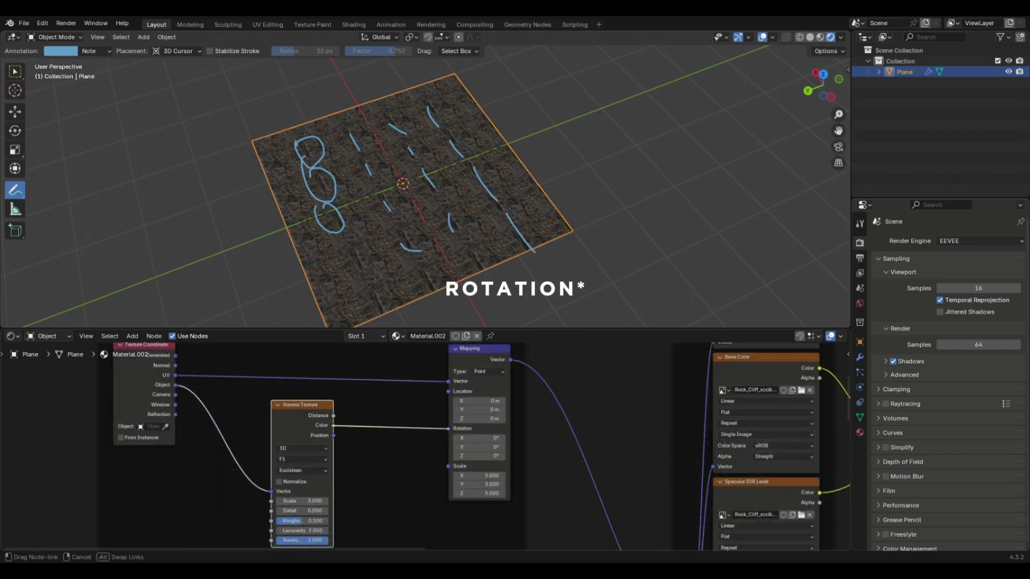
pyautogui.moveTo(449, 428); pyautogui.dragTo(449, 428)
pyautogui.scroll(5, 425, 182)
pyautogui.moveTo(426, 182); pyautogui.dragTo(322, 206, button='middle')
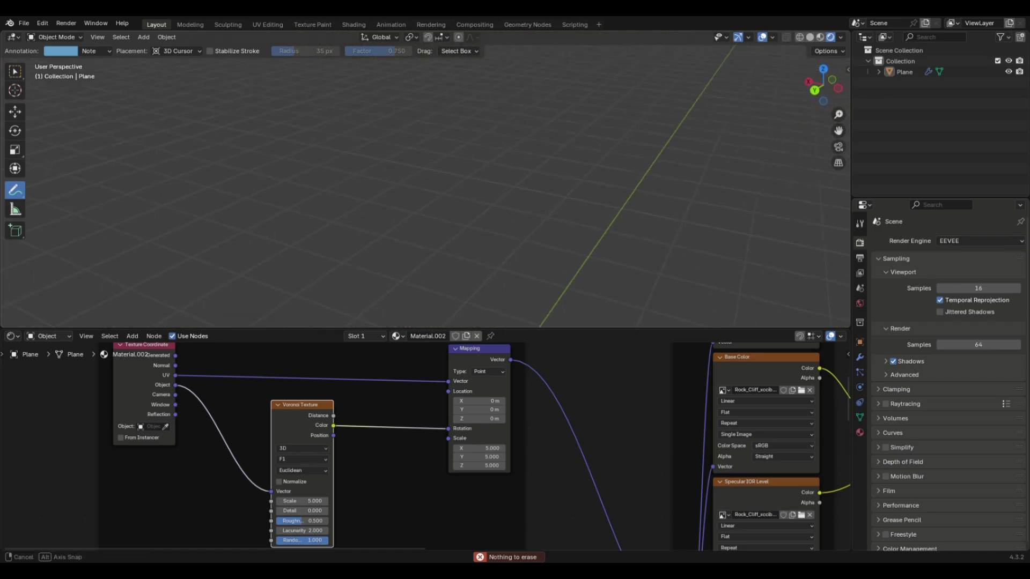
pyautogui.moveTo(483, 135); pyautogui.dragTo(472, 161, button='middle')
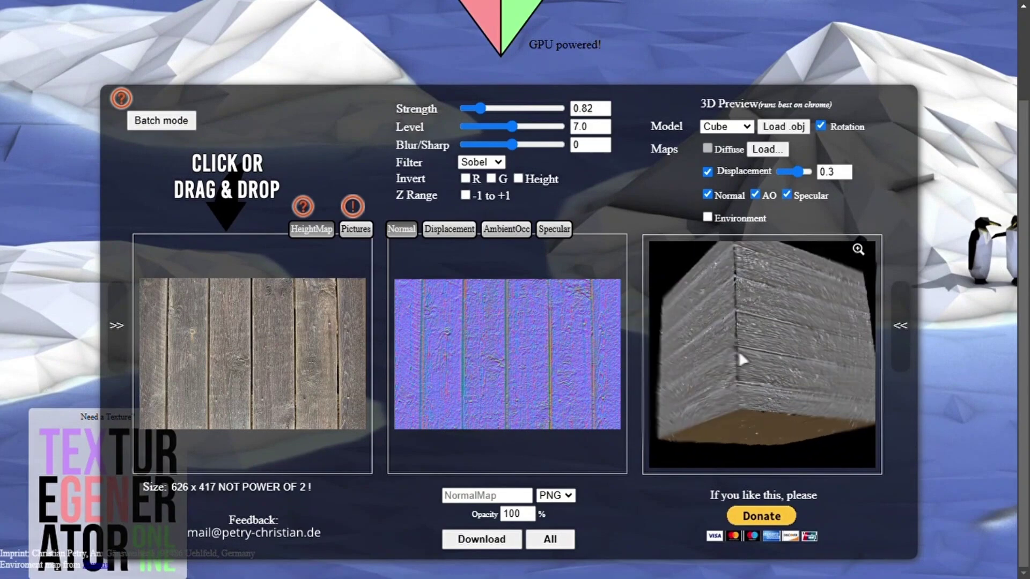
# In NormalMap Online, set the wood normal map's Strength to 0.3, and preview the Displacement and AmbientOcc maps.
pyautogui.moveTo(486, 111); pyautogui.dragTo(472, 110)
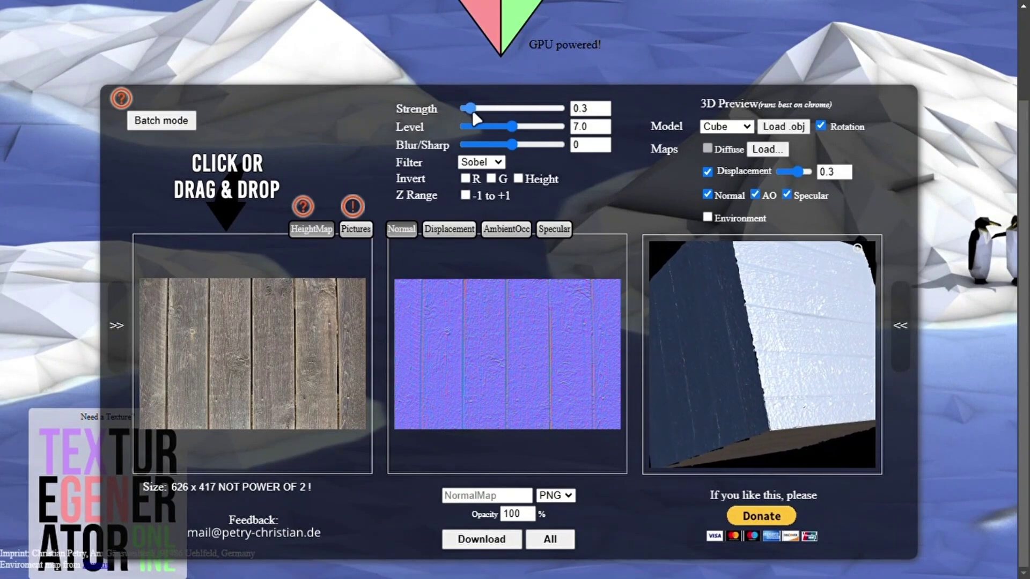
pyautogui.scroll(3, 912, 215)
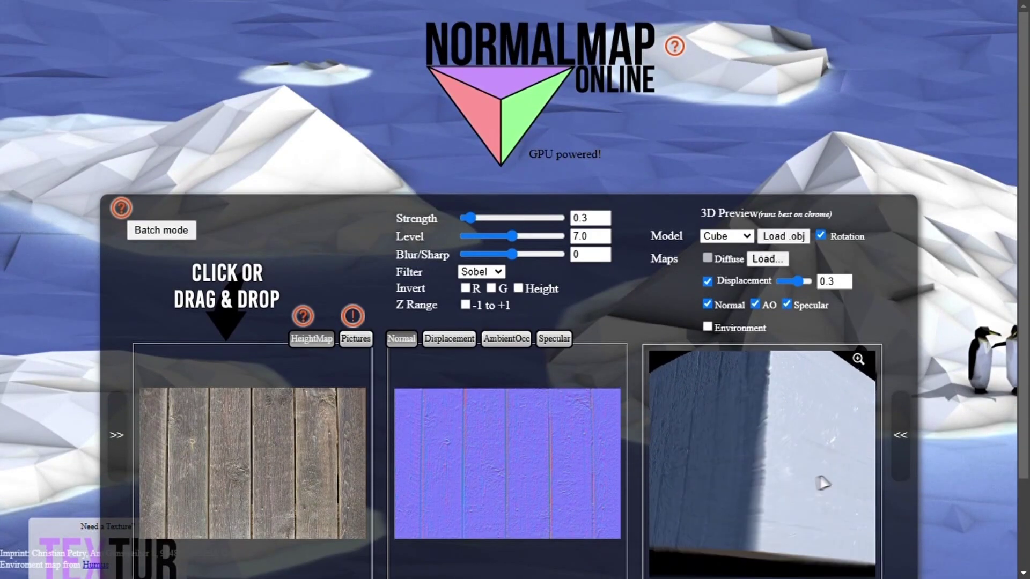
pyautogui.click(472, 349)
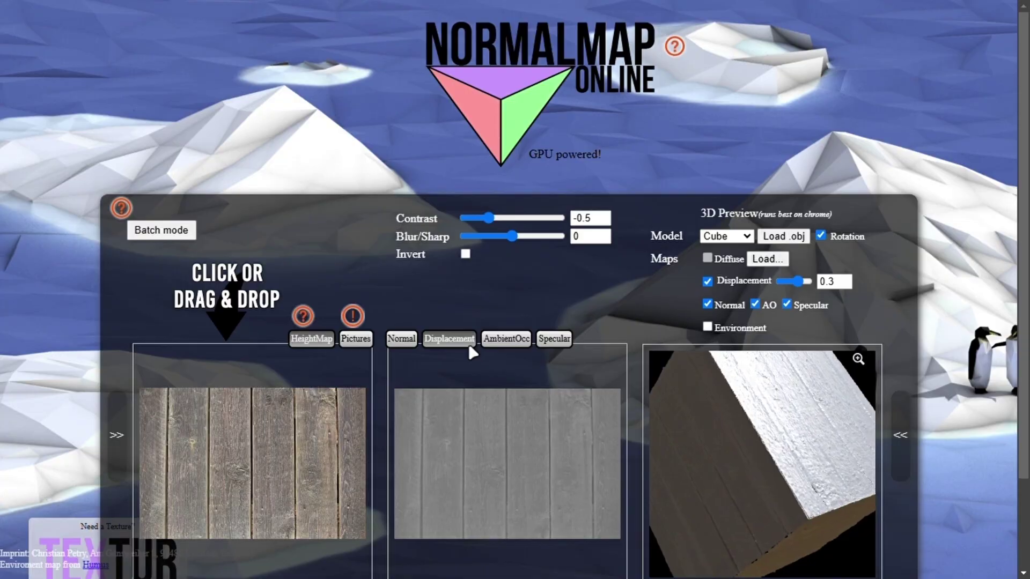
pyautogui.click(507, 339)
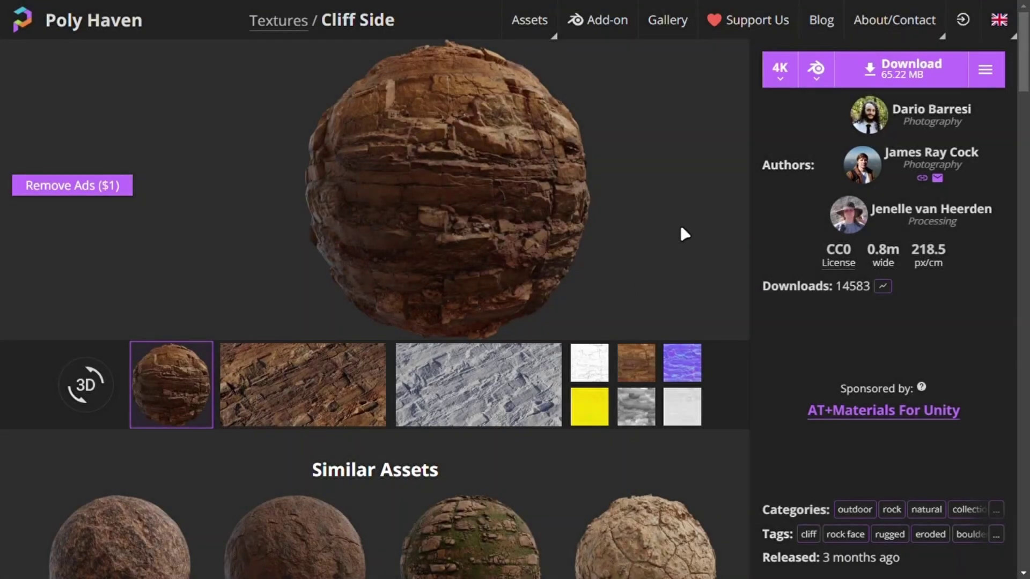
# On Poly Haven, list the individual map downloads for the Cliff Side texture and choose its download file format.
pyautogui.click(1001, 81)
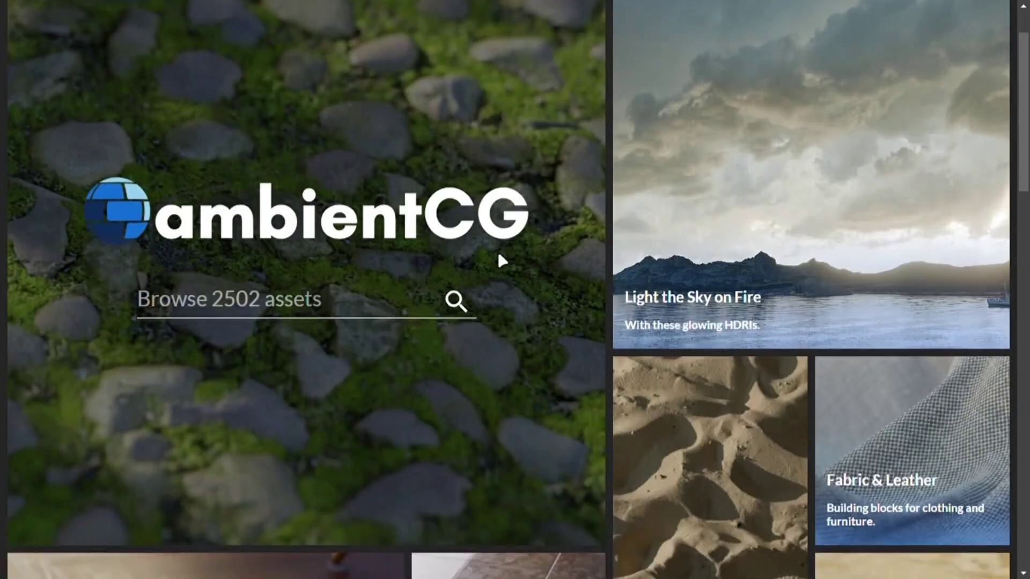
pyautogui.scroll(-5, 497, 249)
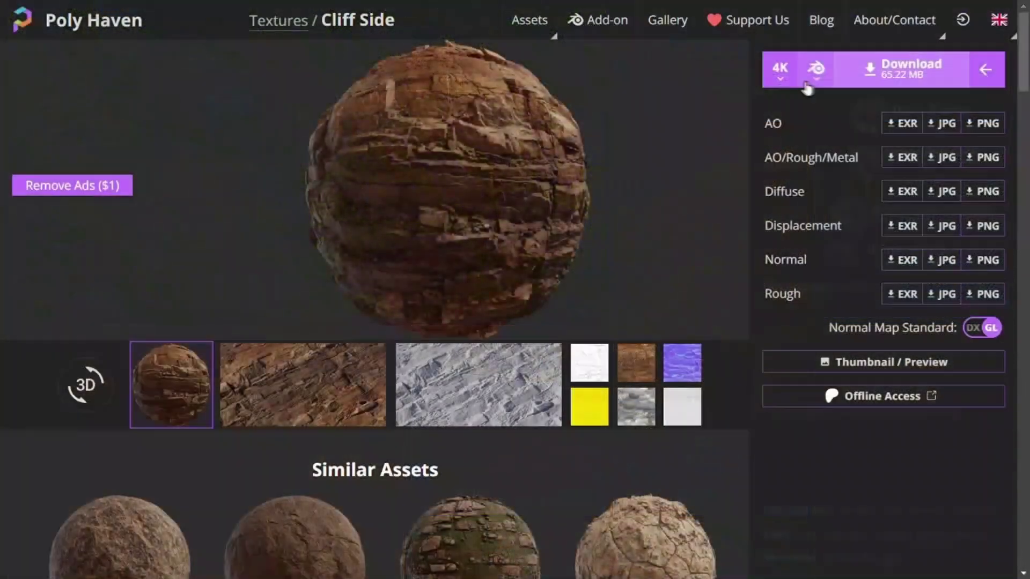
pyautogui.click(813, 80)
pyautogui.click(829, 163)
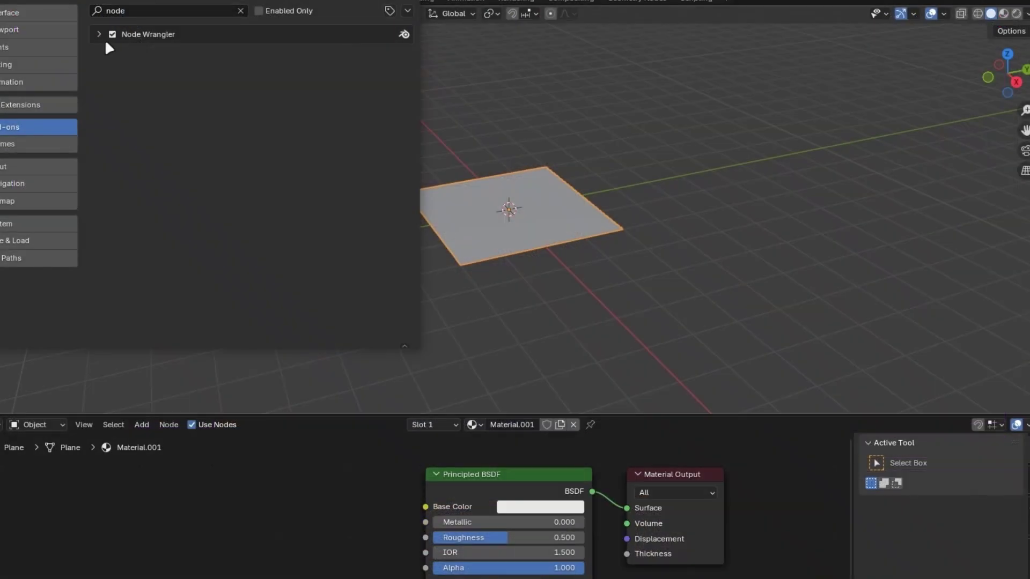
# In Blender, enable the Node Wrangler add-on and select the Rock_Cliff maps for a Principled Texture Setup on the plane's Principled BSDF.
pyautogui.click(105, 41)
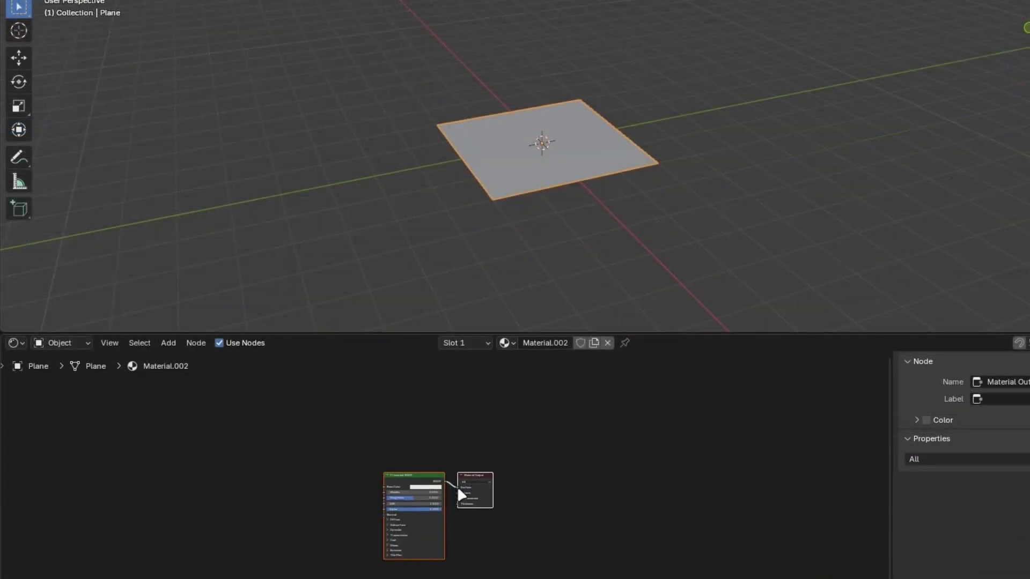
pyautogui.scroll(4, 457, 486)
pyautogui.moveTo(349, 480); pyautogui.dragTo(310, 437)
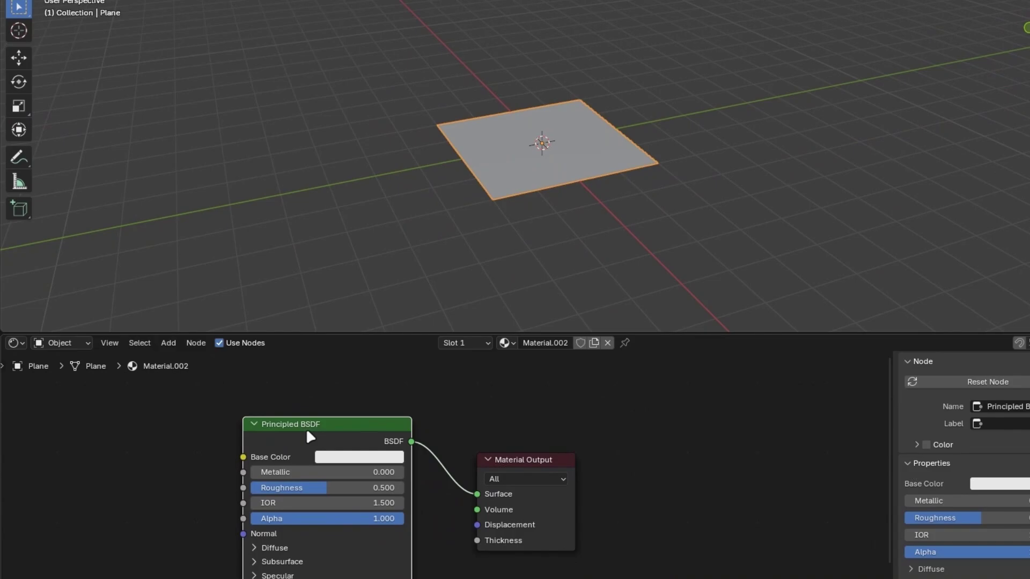
pyautogui.hotkey('ctrl', 'shift', 't')
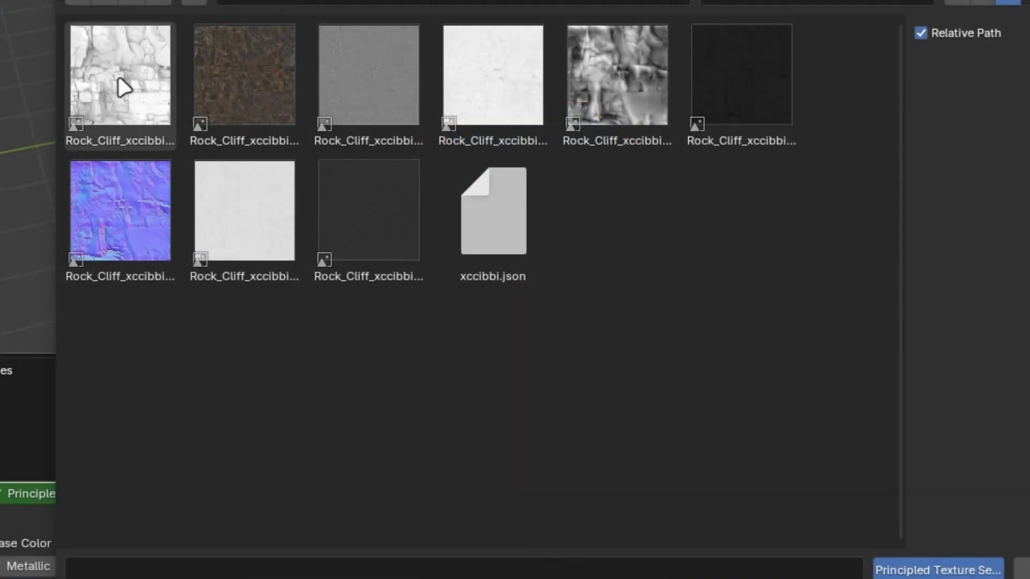
pyautogui.click(120, 80)
pyautogui.keyDown('shift'); pyautogui.click(361, 184); pyautogui.keyUp('shift')
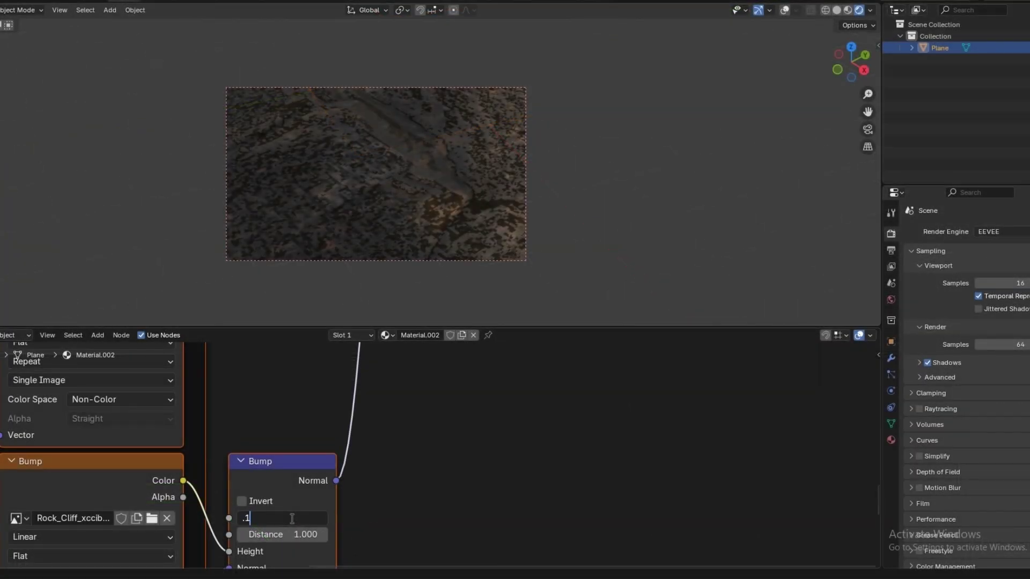
# Set the Bump node's Strength to 0.1 and the material's surface displacement method to Displacement and Bump.
pyautogui.press('Return')
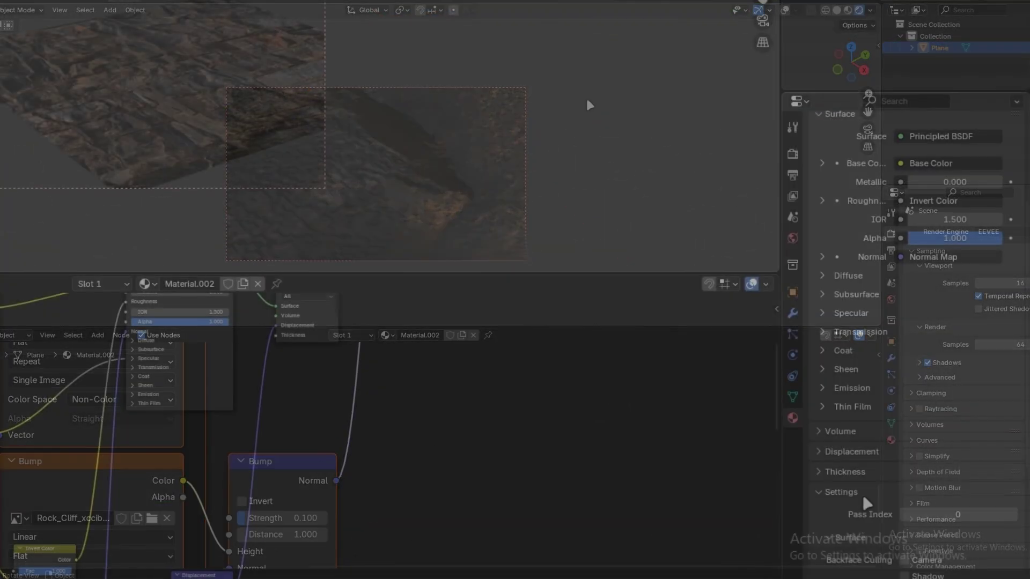
pyautogui.click(944, 338)
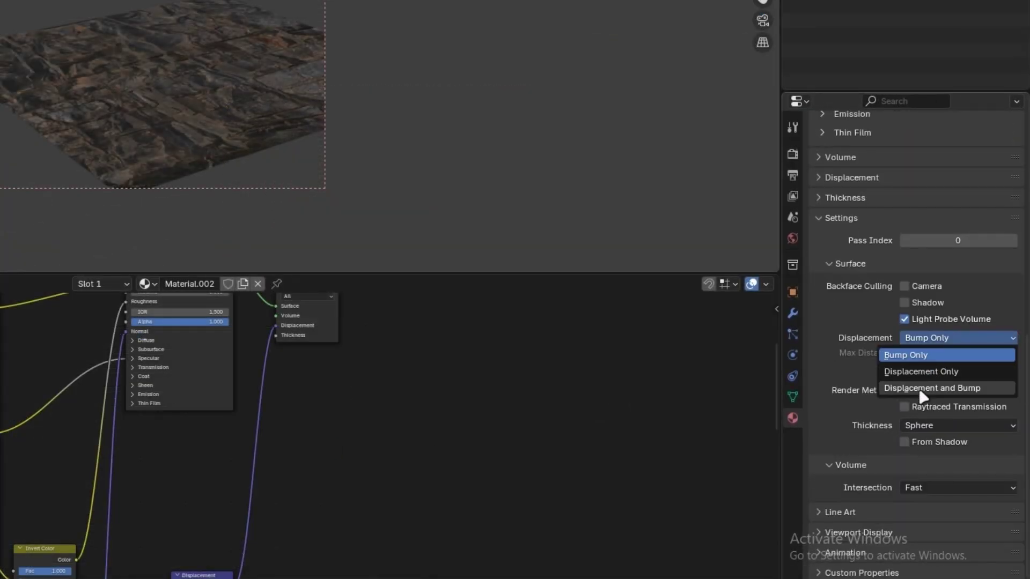
pyautogui.click(919, 388)
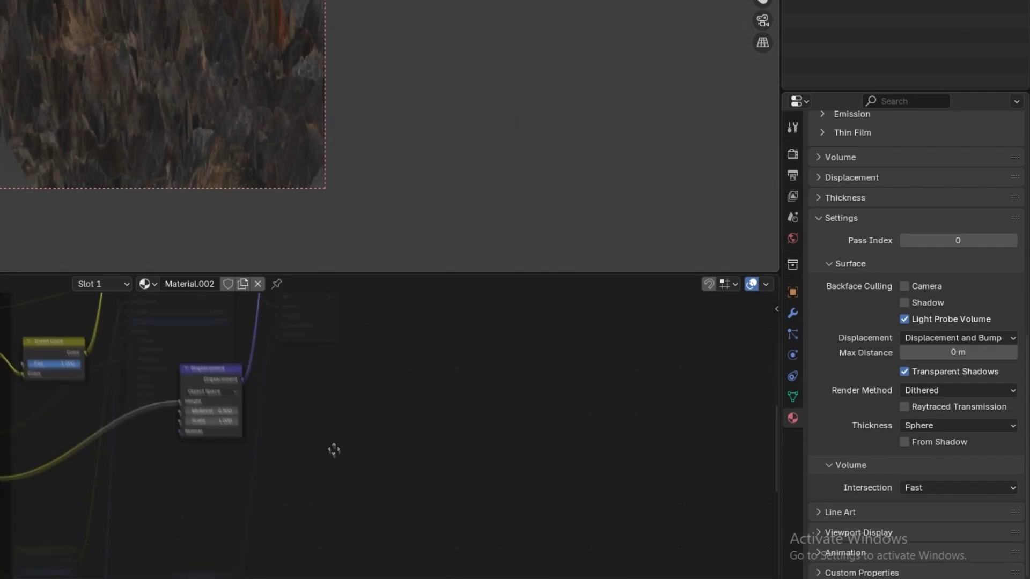
# Adjust the Scale value of the Displacement node that drives the rock surface.
pyautogui.scroll(5, 242, 375)
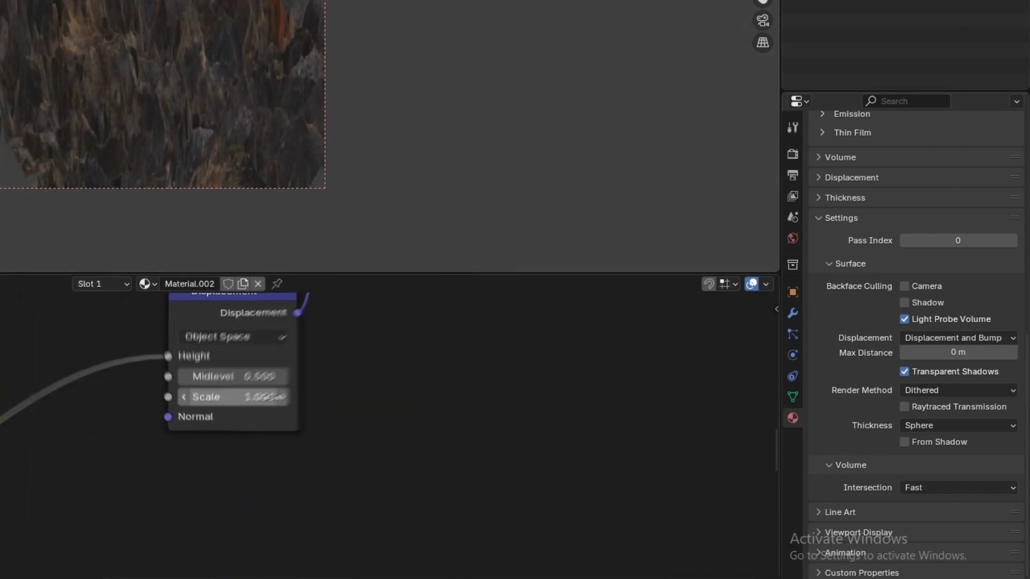
pyautogui.click(270, 394)
pyautogui.press('Return')
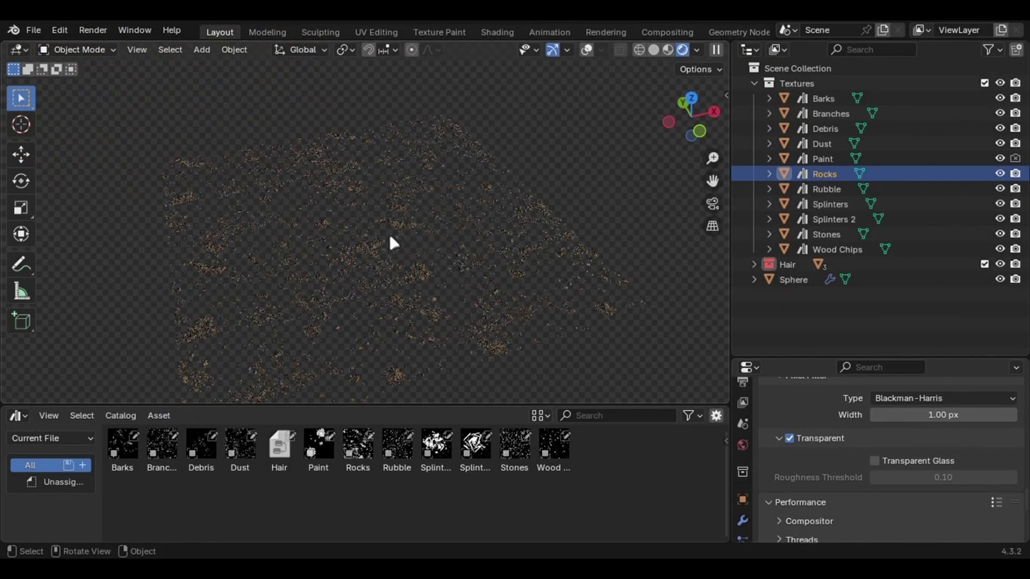